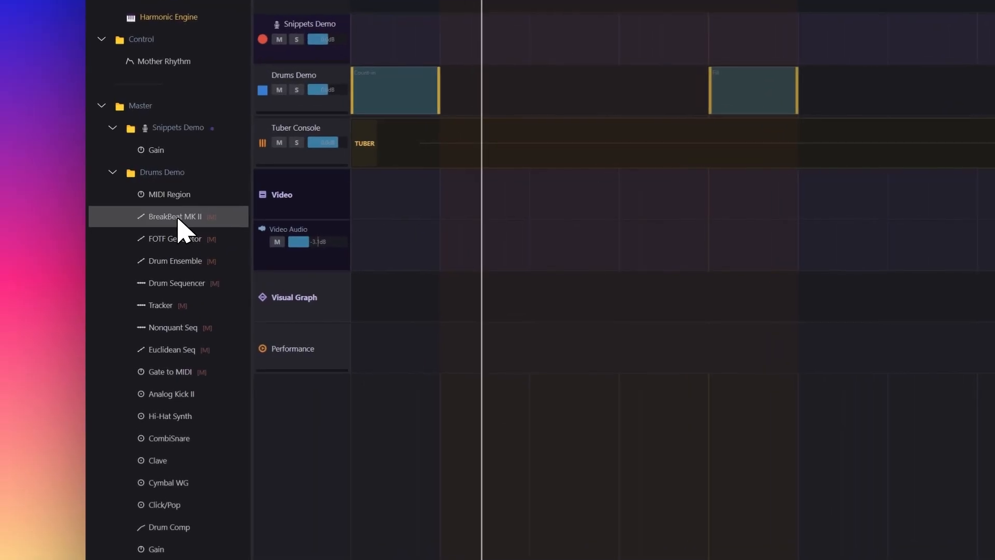
# Step: Unmute BreakBeat MK II on the Drums Demo track, open its settings window over the arrangement and stop playback
pyautogui.rightClick(180, 221)
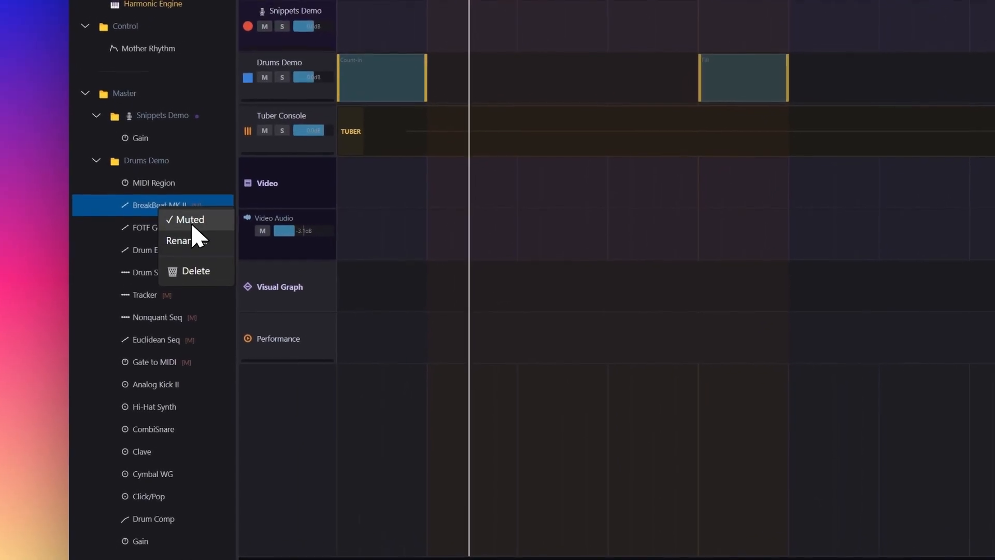
pyautogui.click(207, 228)
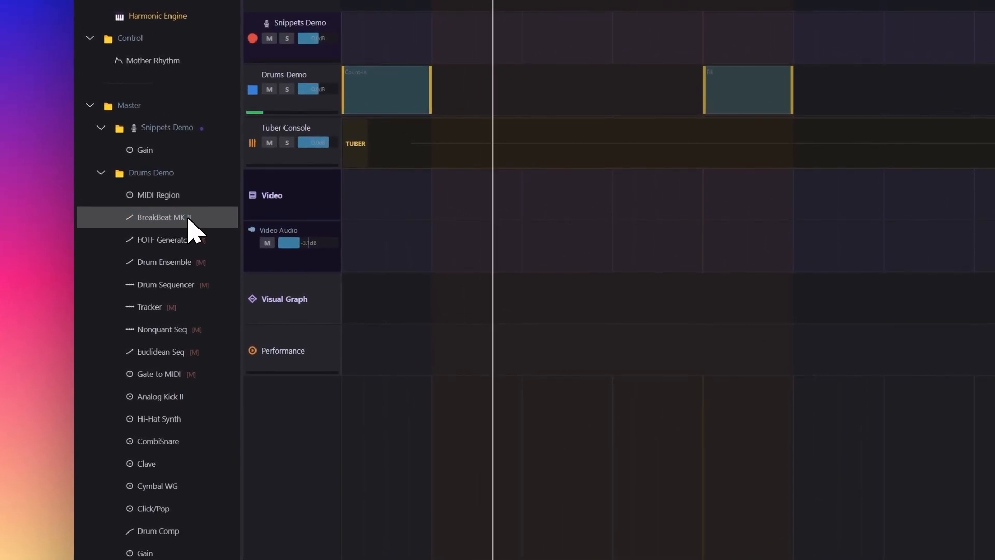
pyautogui.doubleClick(184, 206)
pyautogui.moveTo(306, 67); pyautogui.dragTo(596, 247)
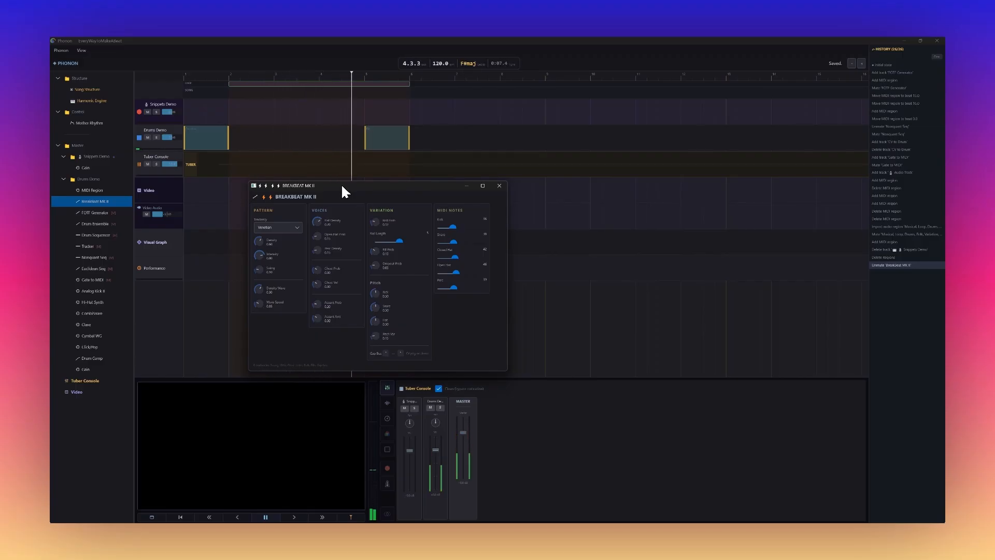
pyautogui.press('space')
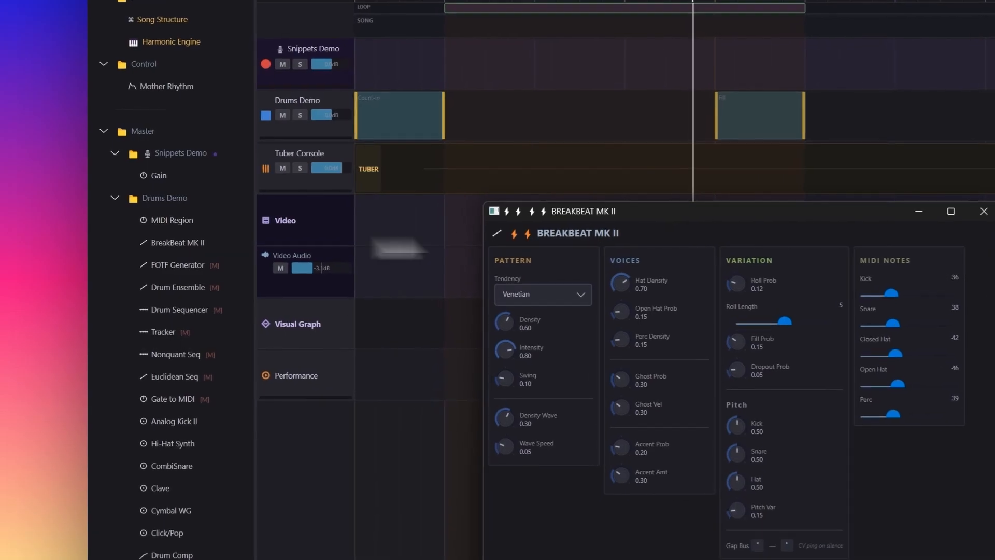
# Step: Examine the generators that can be added to the Drums Demo track and the settings of Analog Kick II
pyautogui.rightClick(156, 197)
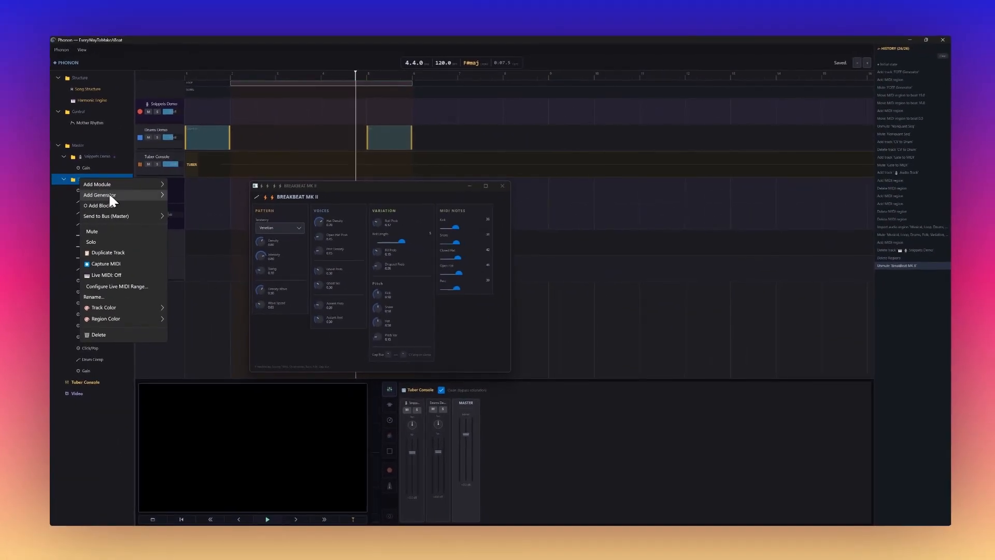
pyautogui.moveTo(110, 195)
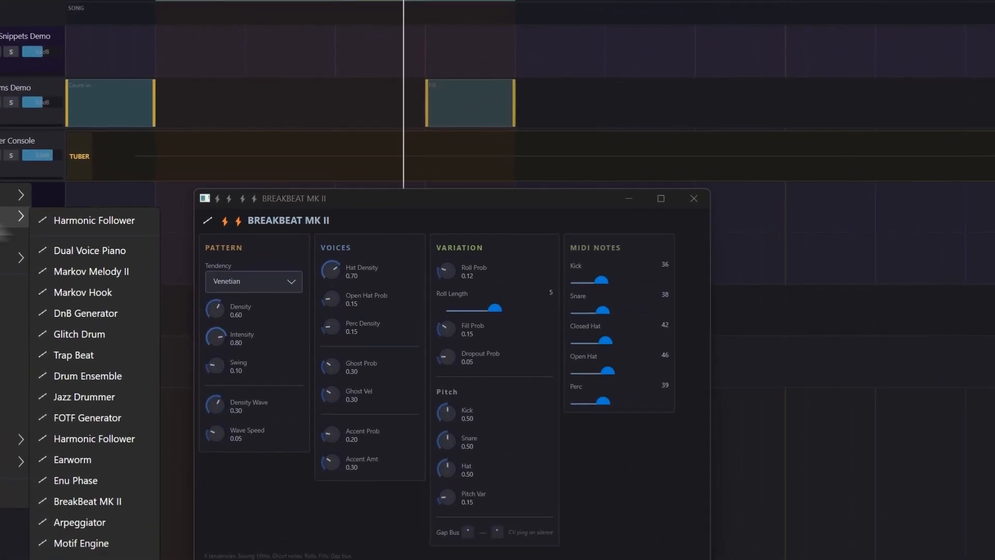
pyautogui.click(388, 208)
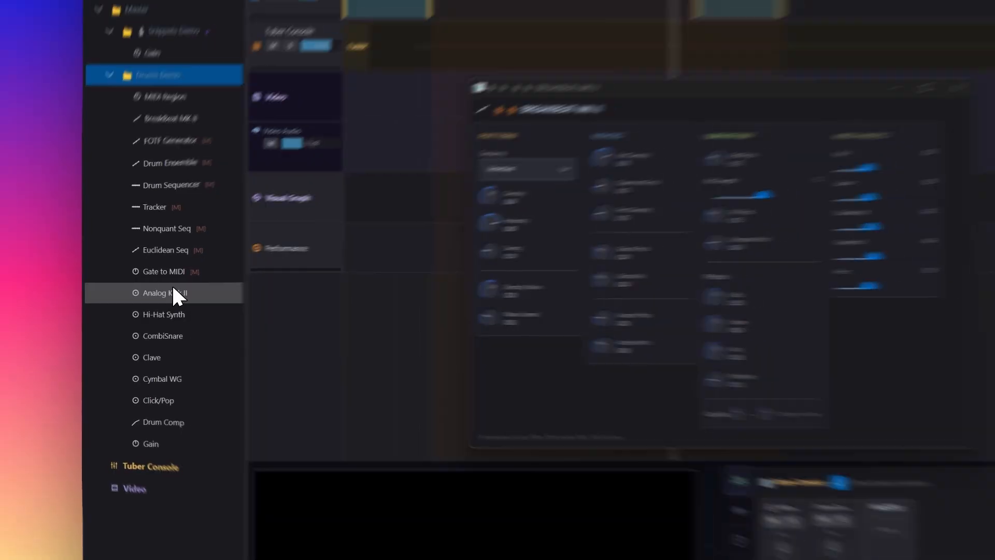
pyautogui.click(174, 292)
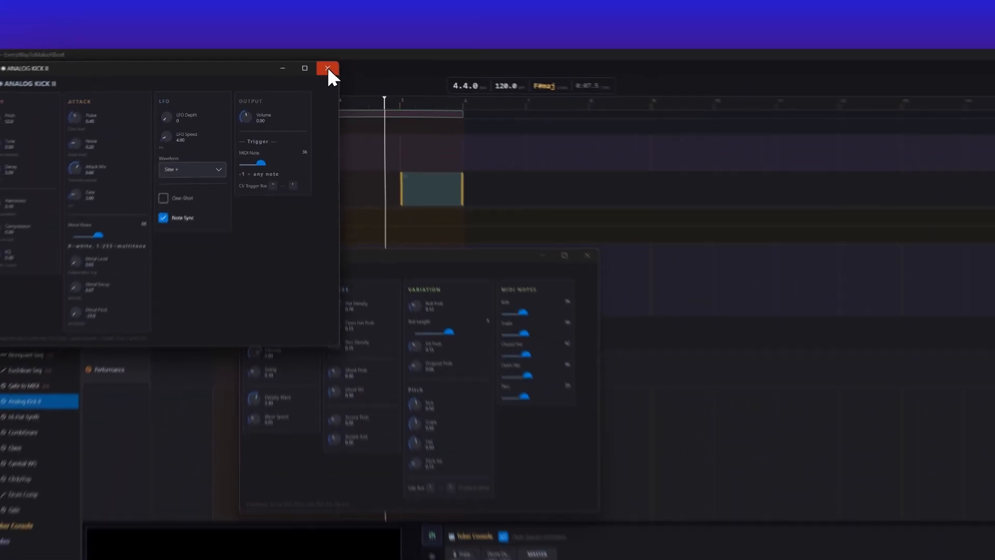
pyautogui.click(353, 96)
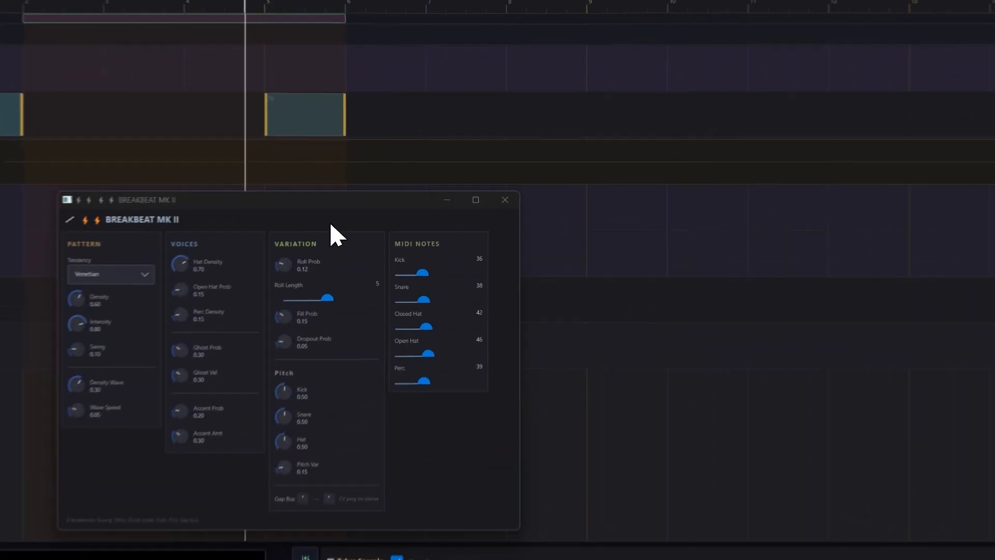
# Step: Close the BreakBeat MK II window and mute that module on the Drums Demo track
pyautogui.click(505, 203)
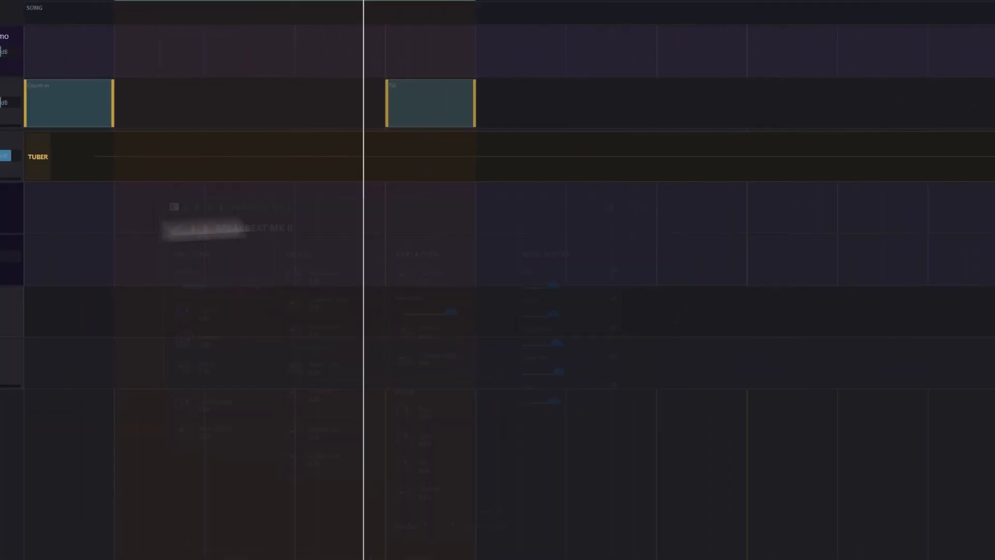
pyautogui.rightClick(190, 219)
pyautogui.click(199, 223)
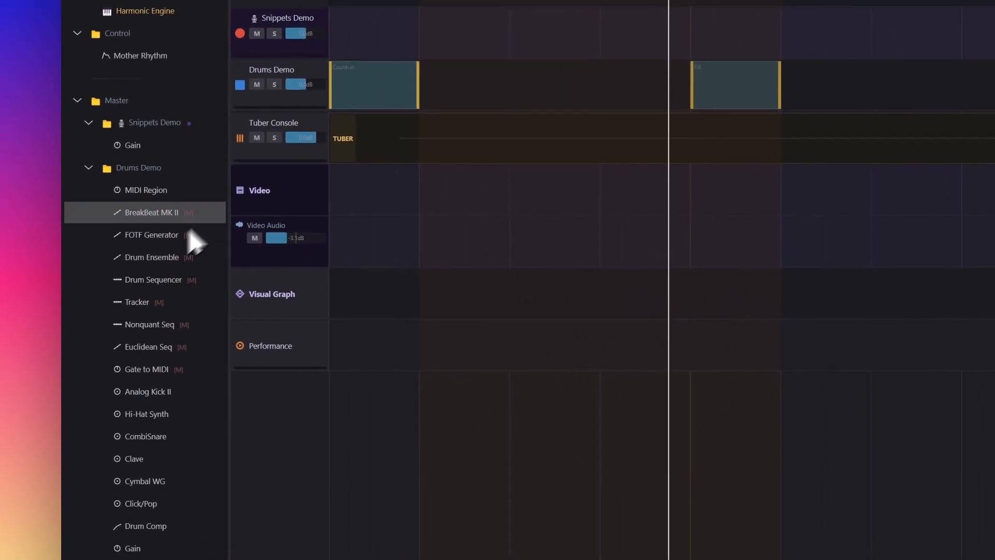
# Step: Unmute the FOTF Generator on the Drums Demo track and open its settings window
pyautogui.rightClick(195, 241)
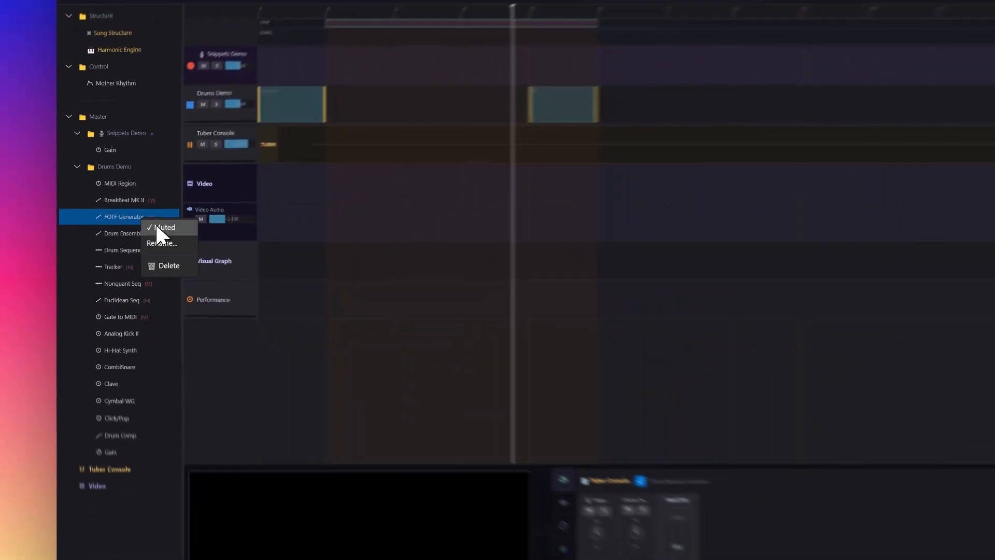
pyautogui.click(157, 227)
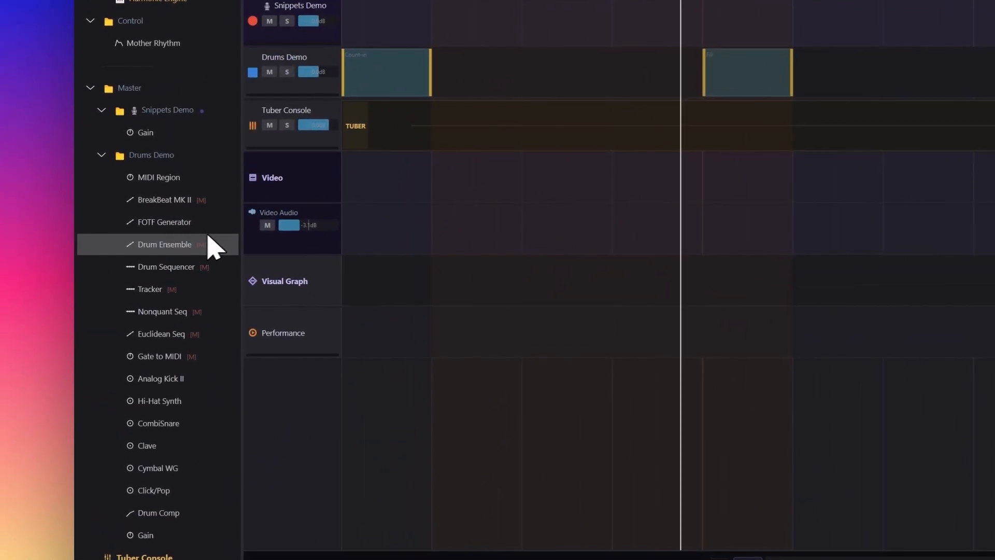
pyautogui.doubleClick(182, 224)
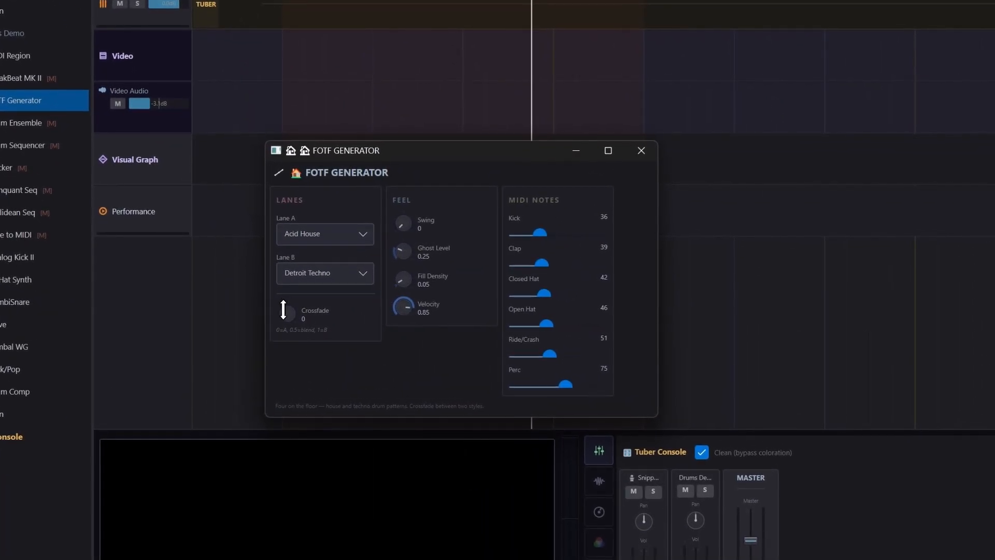
# Step: Check the modulation options of the FOTF Generator's Crossfade and the variation choices of the Fill and Count-in regions
pyautogui.rightClick(282, 313)
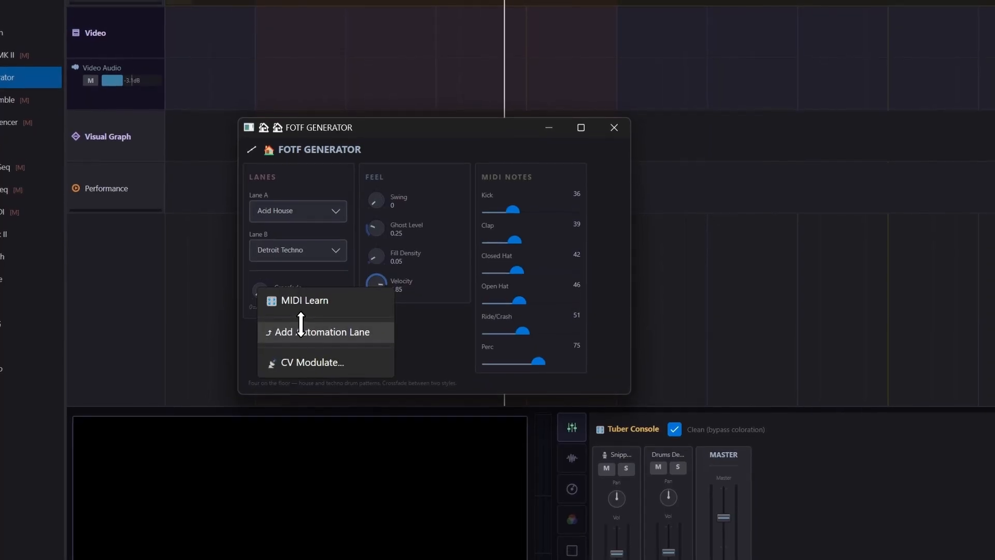
pyautogui.click(458, 347)
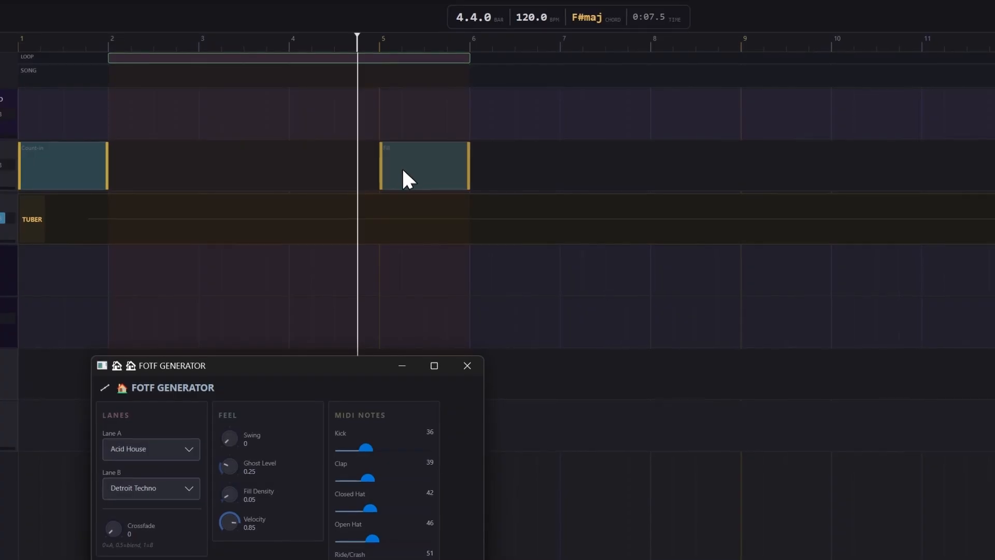
pyautogui.rightClick(404, 177)
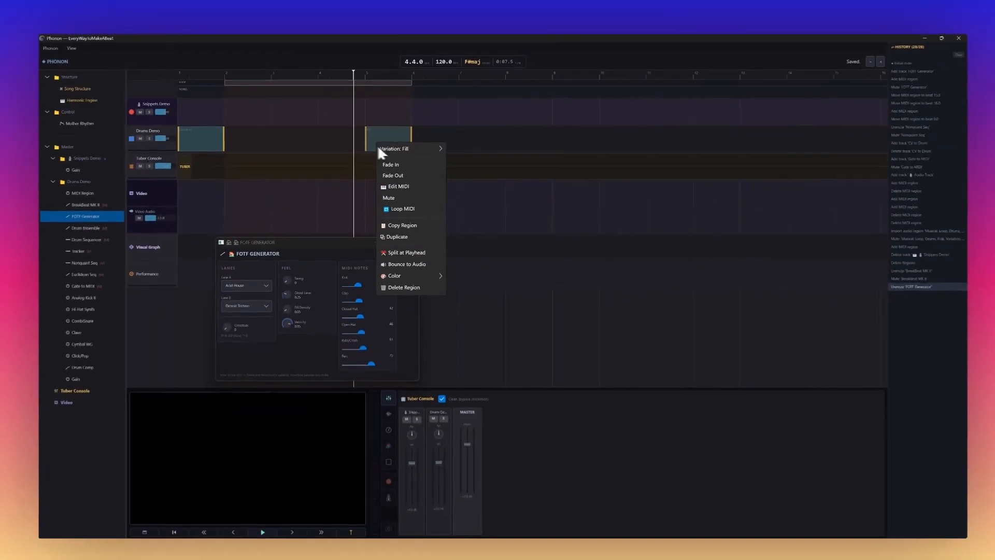
pyautogui.moveTo(386, 148)
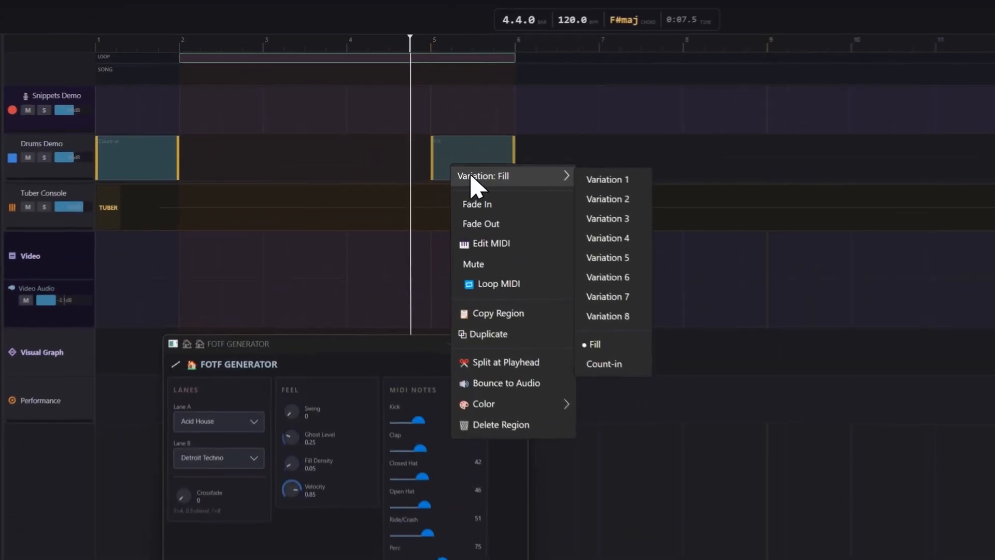
pyautogui.click(158, 171)
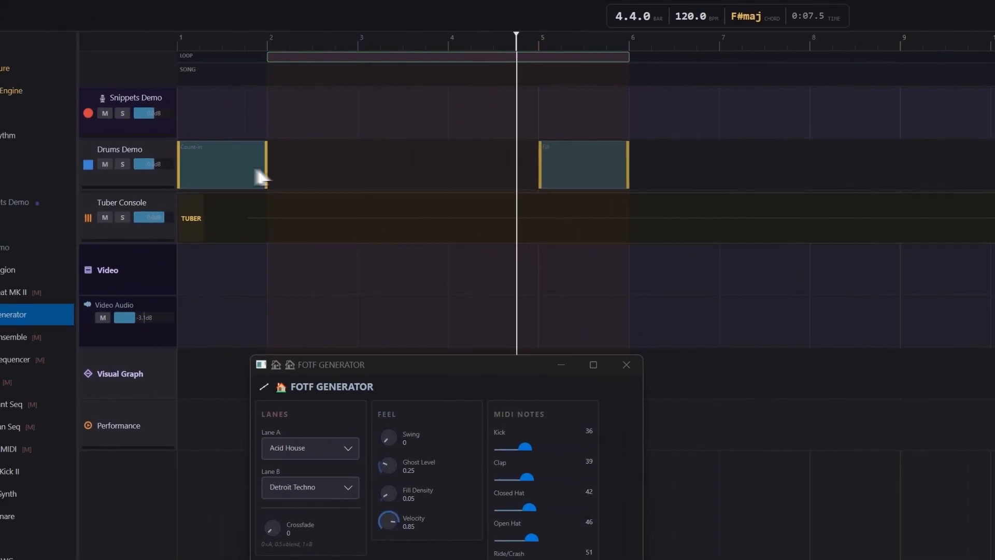
pyautogui.rightClick(161, 173)
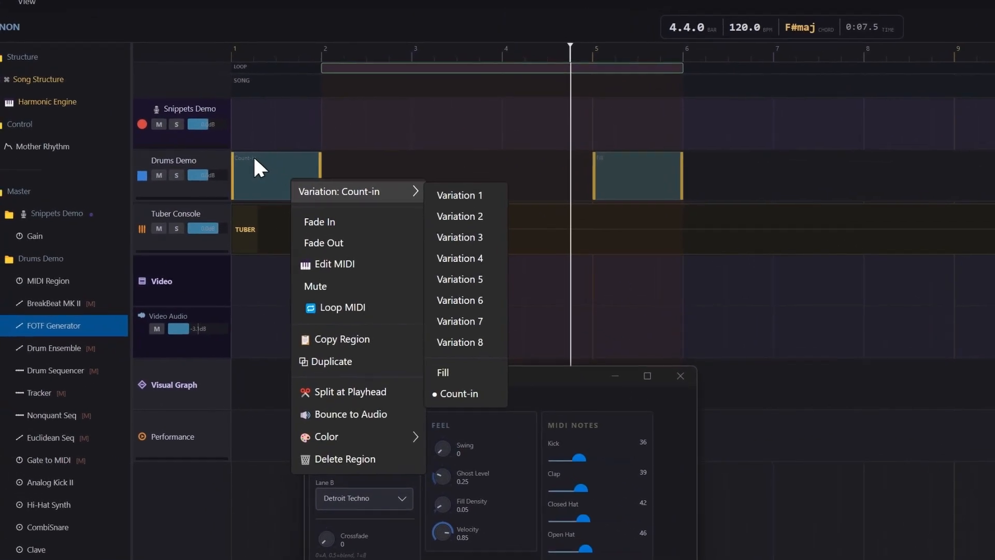
pyautogui.click(222, 145)
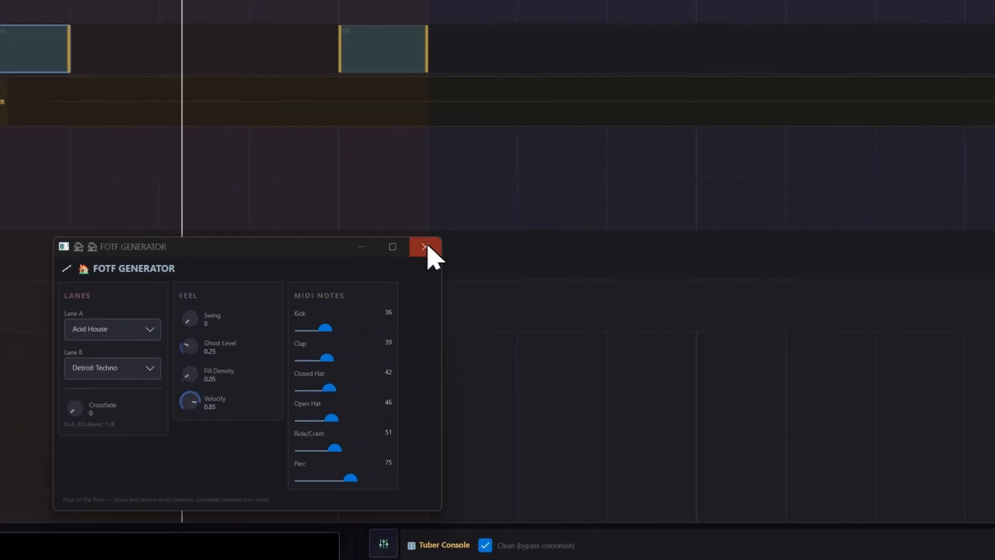
# Step: Close the FOTF Generator window, set the loop to start at bar 2 and stop playback
pyautogui.click(424, 245)
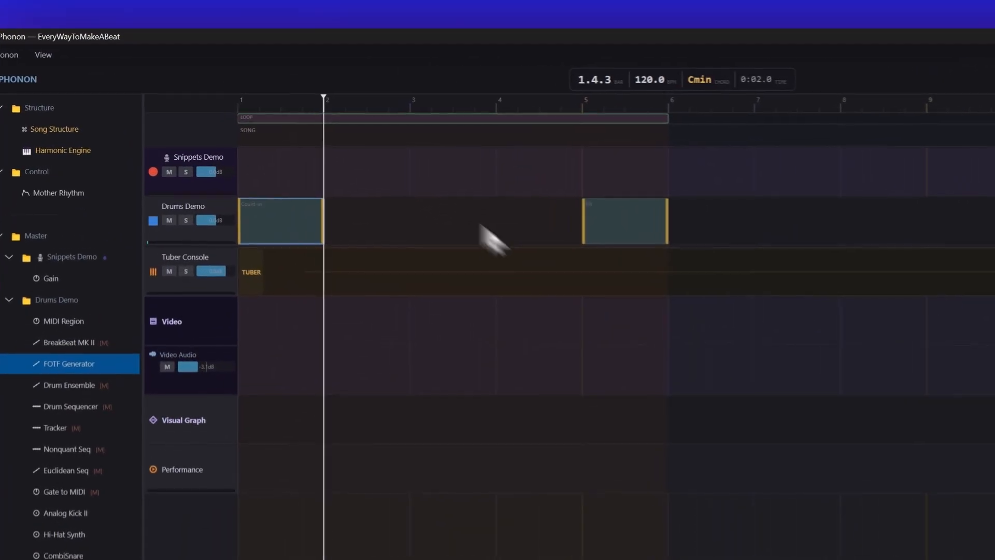
pyautogui.moveTo(239, 118); pyautogui.dragTo(324, 119)
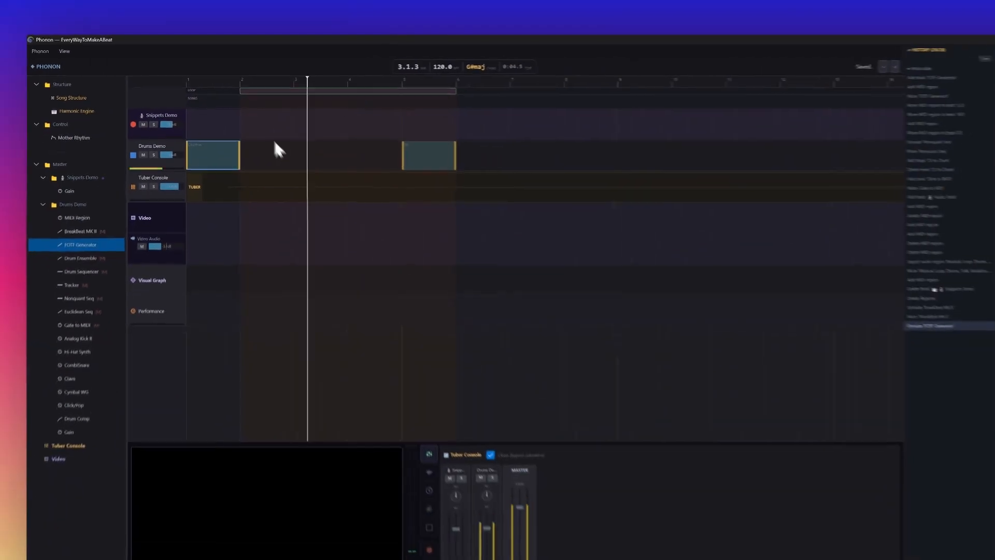
pyautogui.press('space')
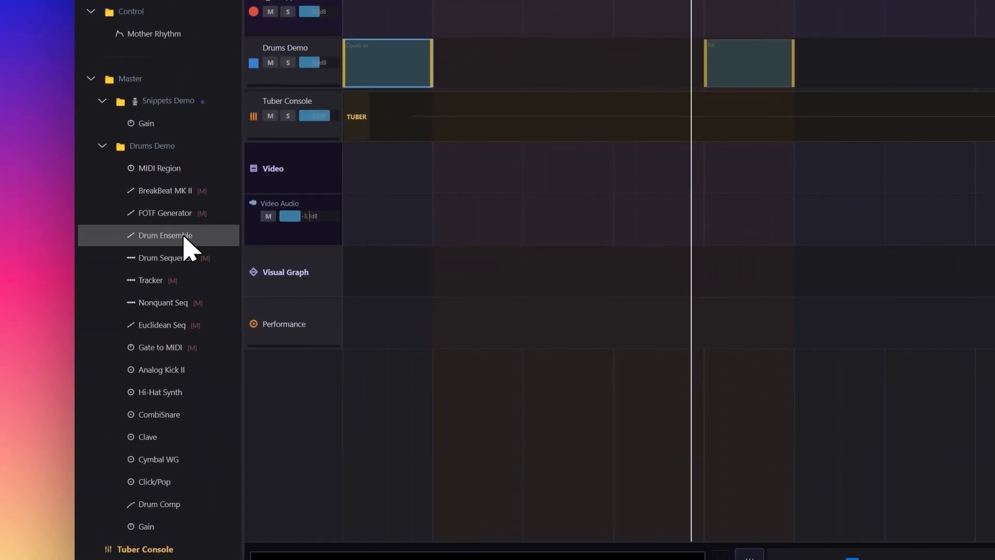
# Step: Mute Drum Ensemble and unmute Drum Sequencer on the Drums Demo track
pyautogui.rightClick(190, 239)
pyautogui.click(196, 248)
pyautogui.rightClick(189, 260)
pyautogui.click(195, 255)
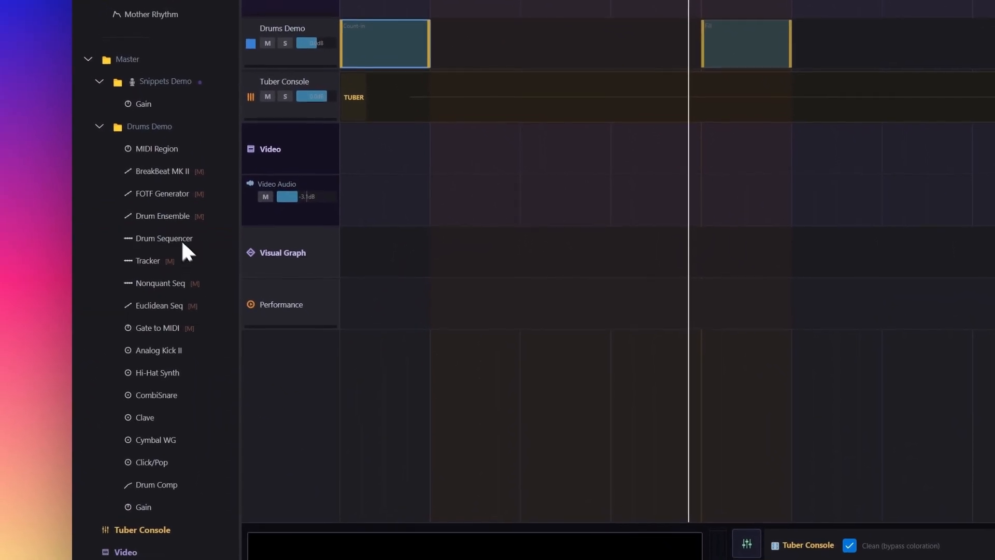
# Step: Open the Drum Sequencer window, reposition it over the arrangement and enlarge it to show the whole 4-bar step grid
pyautogui.doubleClick(182, 239)
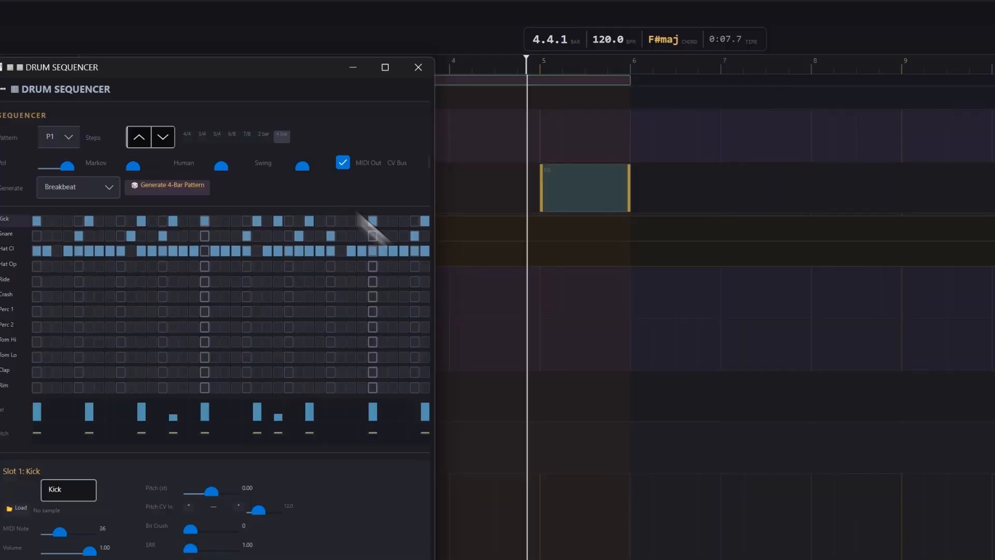
pyautogui.moveTo(210, 67); pyautogui.dragTo(423, 275)
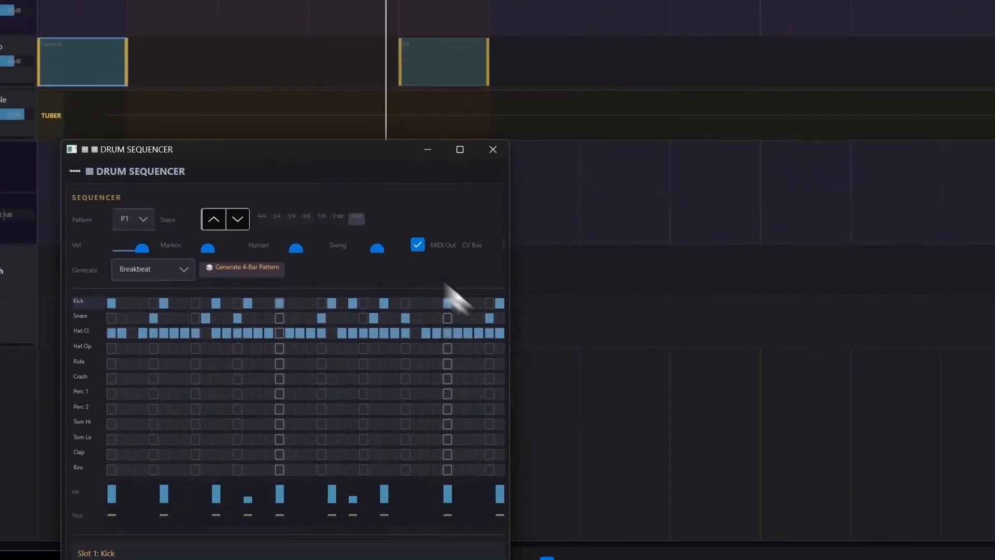
pyautogui.moveTo(650, 449); pyautogui.dragTo(854, 460)
pyautogui.moveTo(495, 271); pyautogui.dragTo(639, 272)
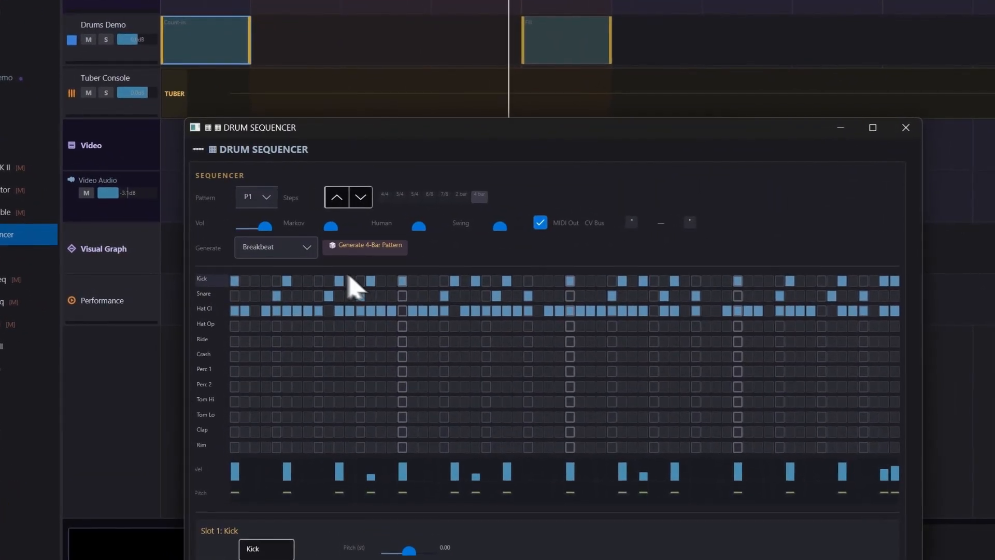
# Step: Look through the Drum Sequencer's pattern generation styles, keeping Breakbeat selected, and examine the step grid
pyautogui.click(295, 247)
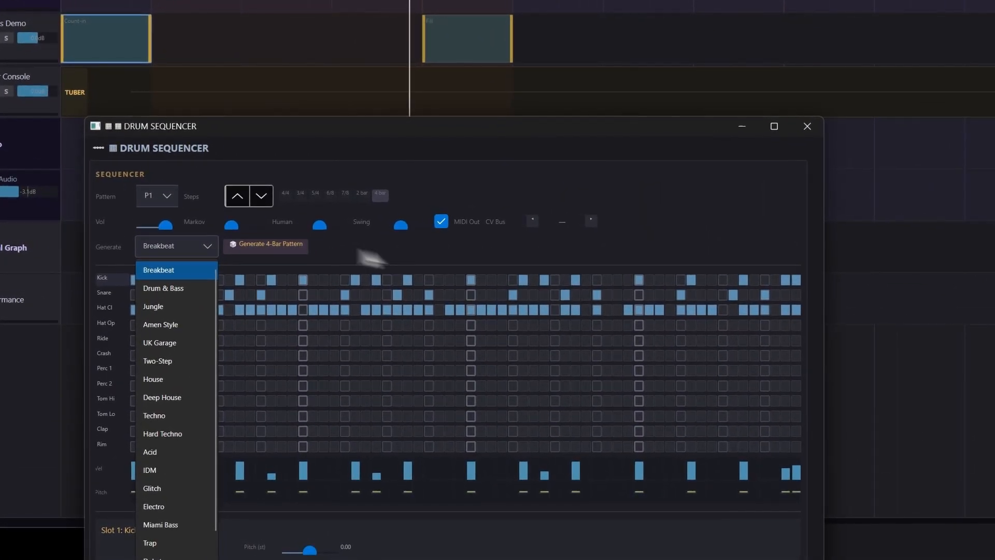
pyautogui.click(372, 258)
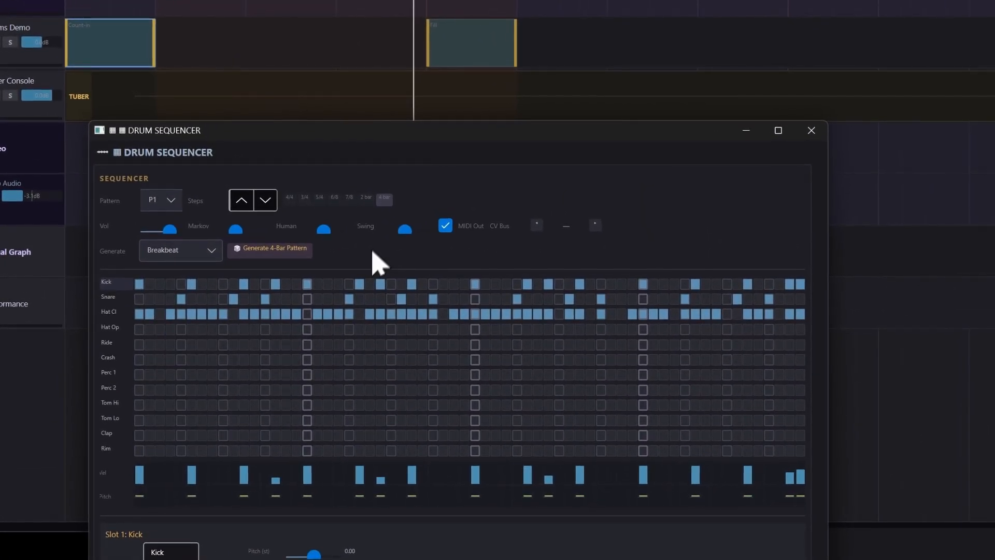
pyautogui.click(264, 375)
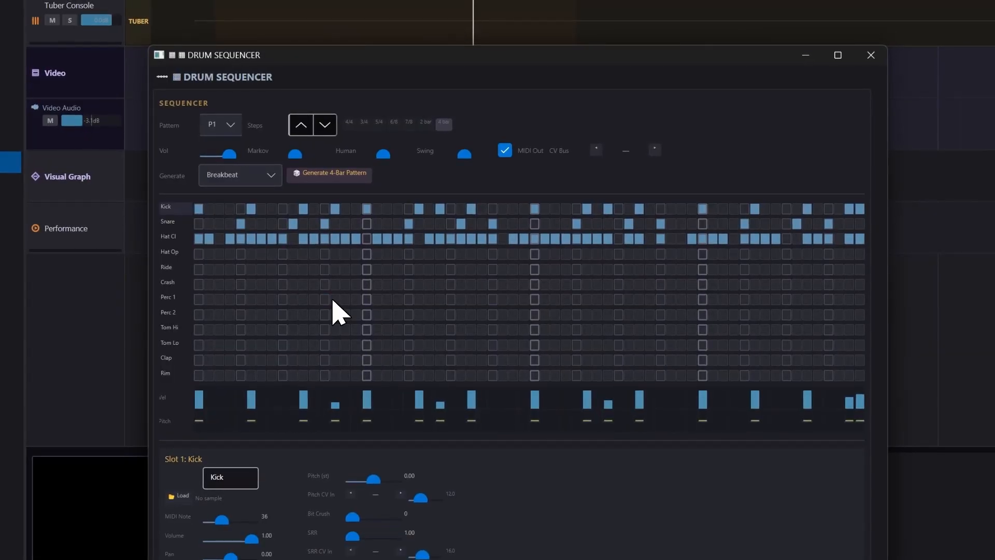
pyautogui.click(325, 299)
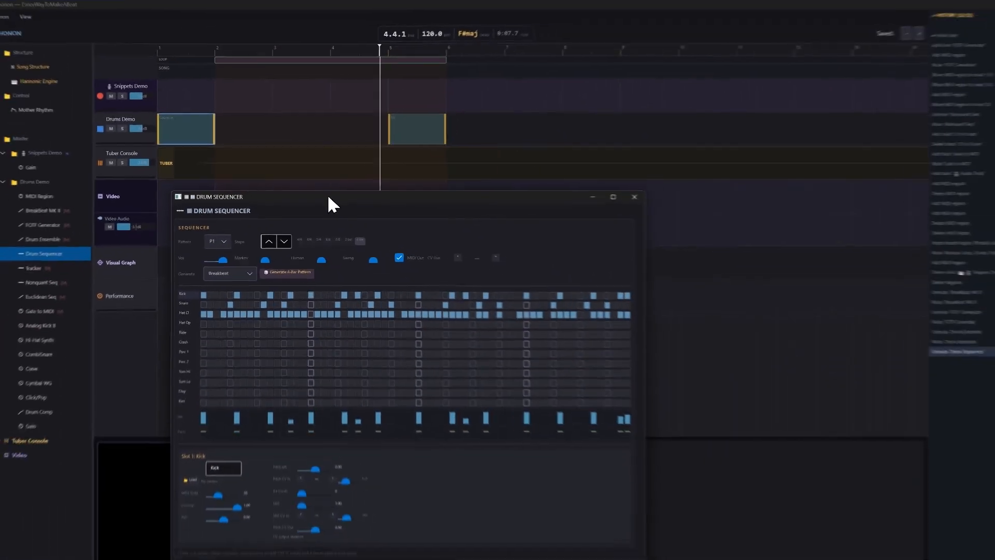
# Step: Play the Drum Sequencer's Breakbeat pattern to listen to it and close the sequencer window
pyautogui.press('space')
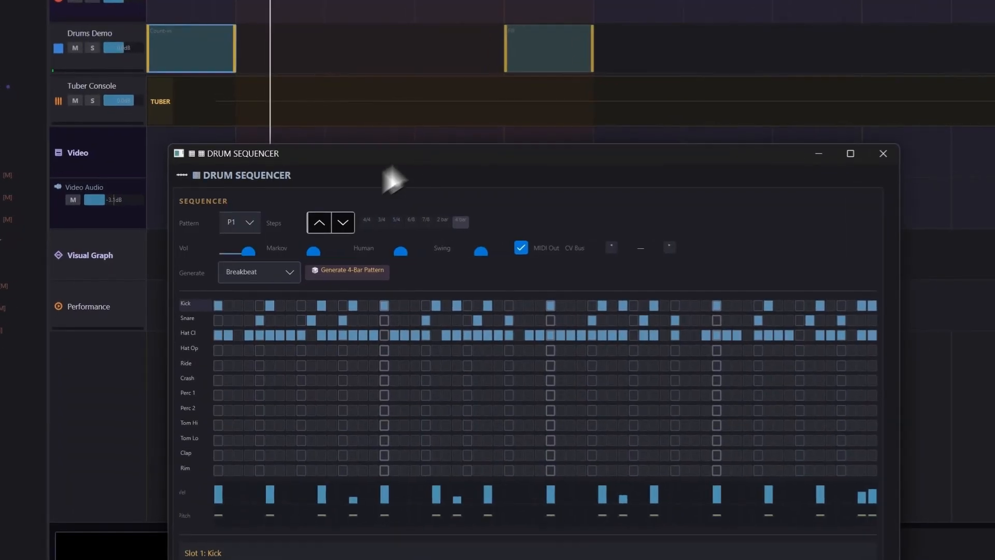
pyautogui.click(330, 251)
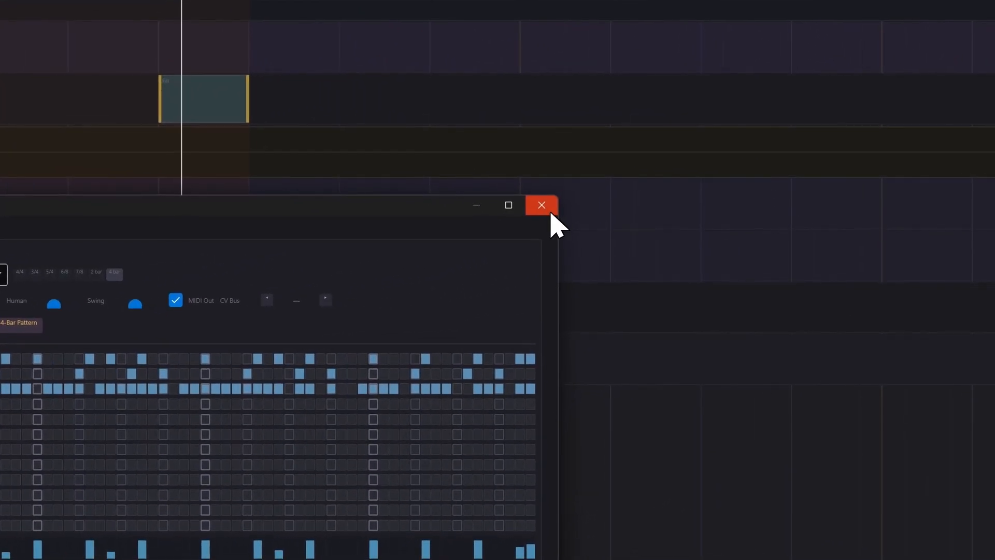
pyautogui.click(556, 202)
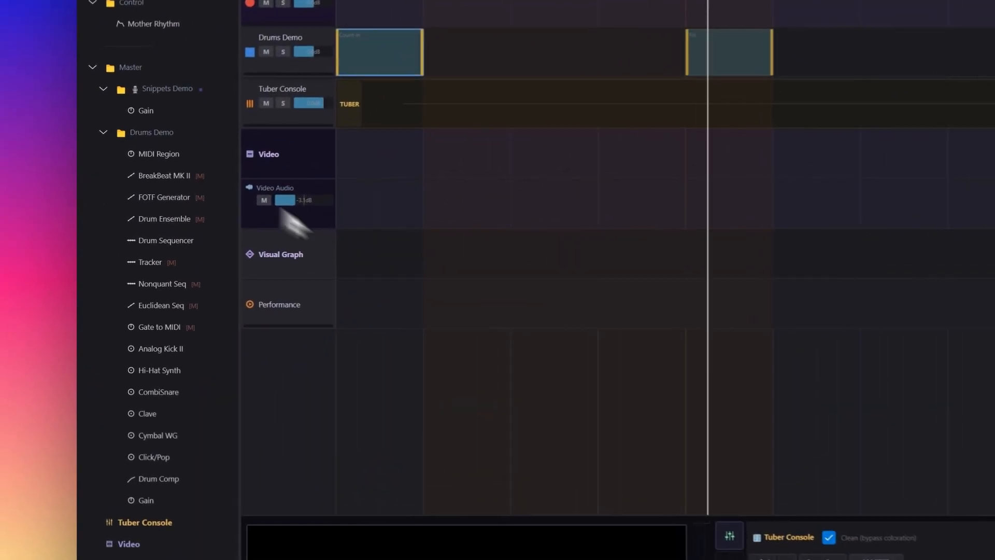
# Step: Mute Drum Sequencer and unmute Tracker on the Drums Demo track
pyautogui.rightClick(188, 241)
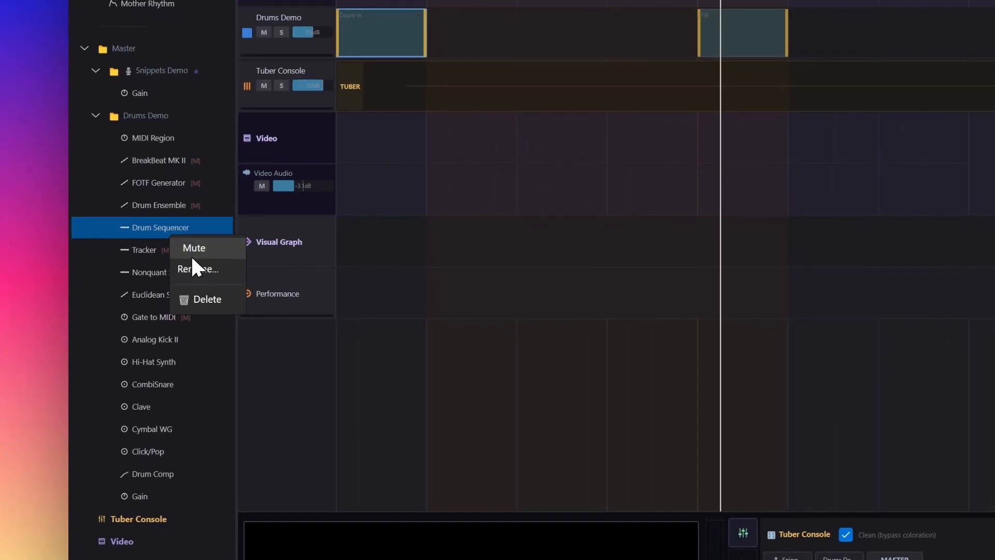
pyautogui.click(196, 262)
pyautogui.rightClick(177, 251)
pyautogui.click(190, 259)
# Step: Open the Tracker window, examine the Amen Break pattern and step 1's sample, MIDI, CV and roll settings, and close it
pyautogui.doubleClick(178, 252)
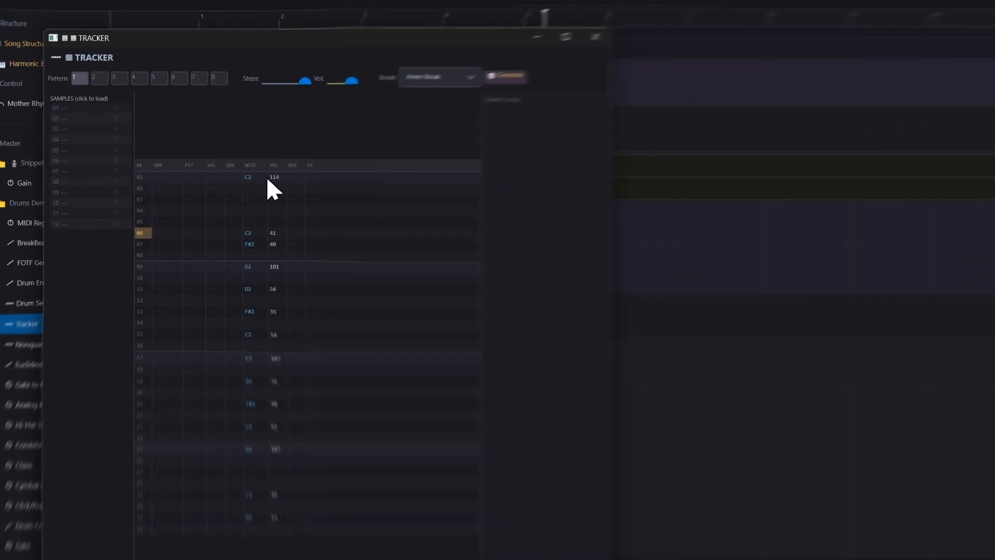
pyautogui.click(281, 180)
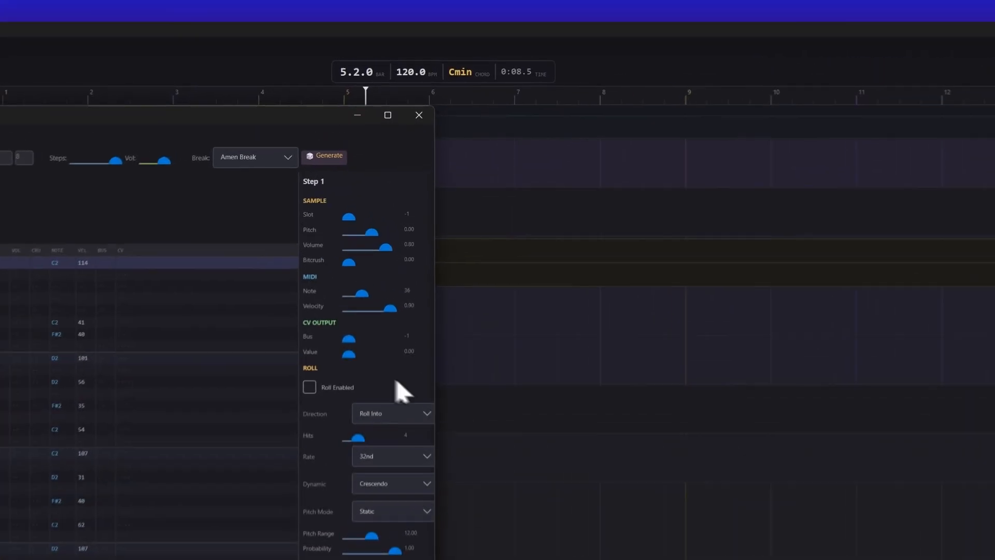
pyautogui.click(421, 119)
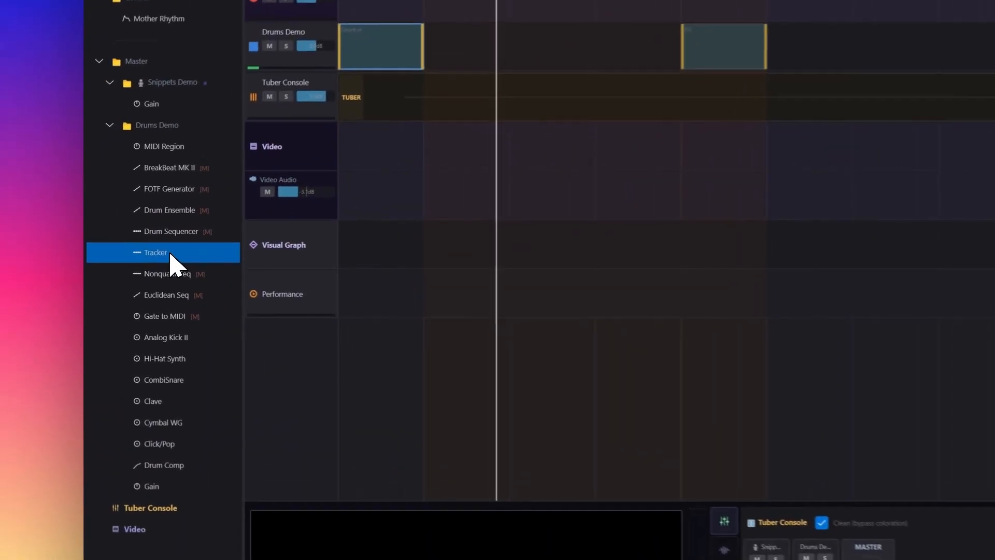
# Step: Mute Tracker and unmute Nonquant Seq on the Drums Demo track
pyautogui.rightClick(178, 254)
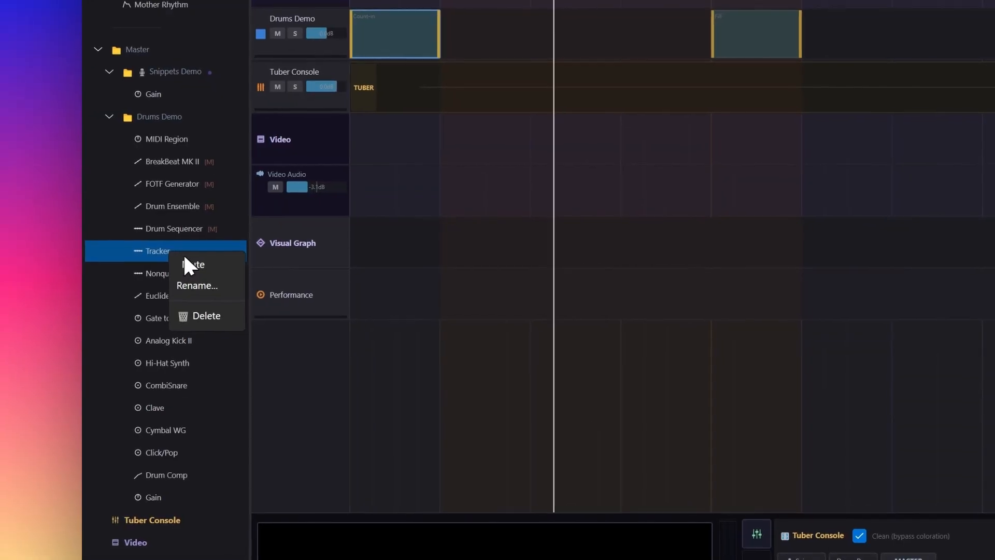
pyautogui.click(191, 260)
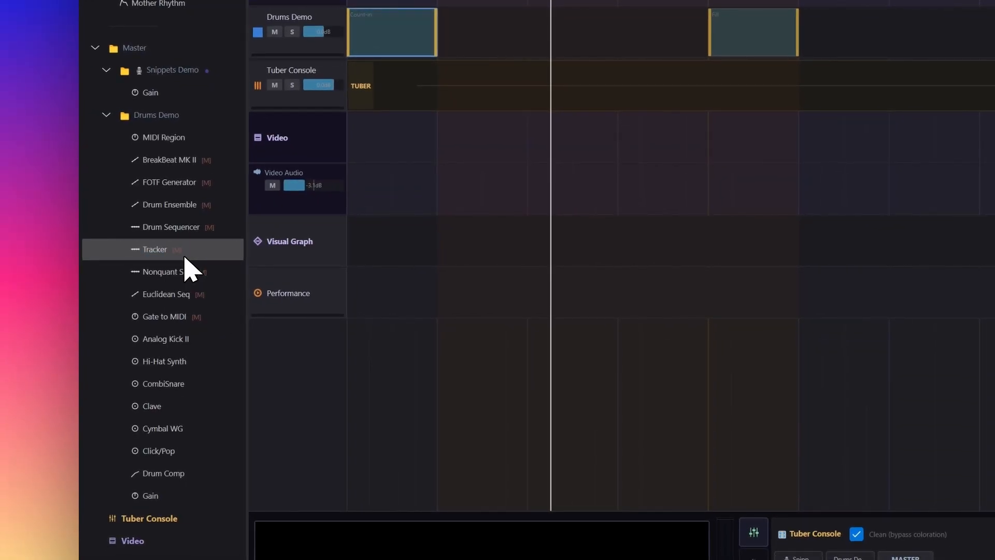
pyautogui.rightClick(190, 266)
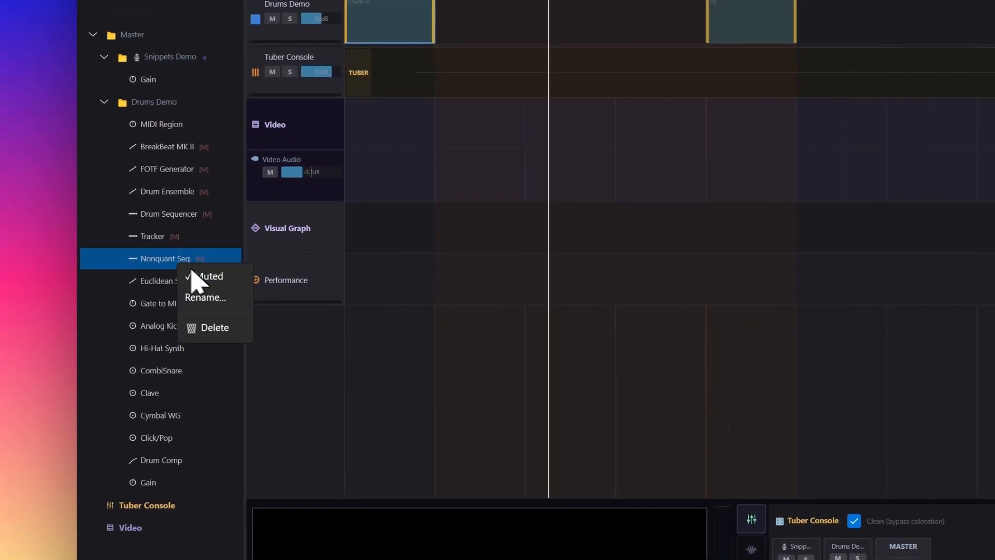
pyautogui.click(186, 266)
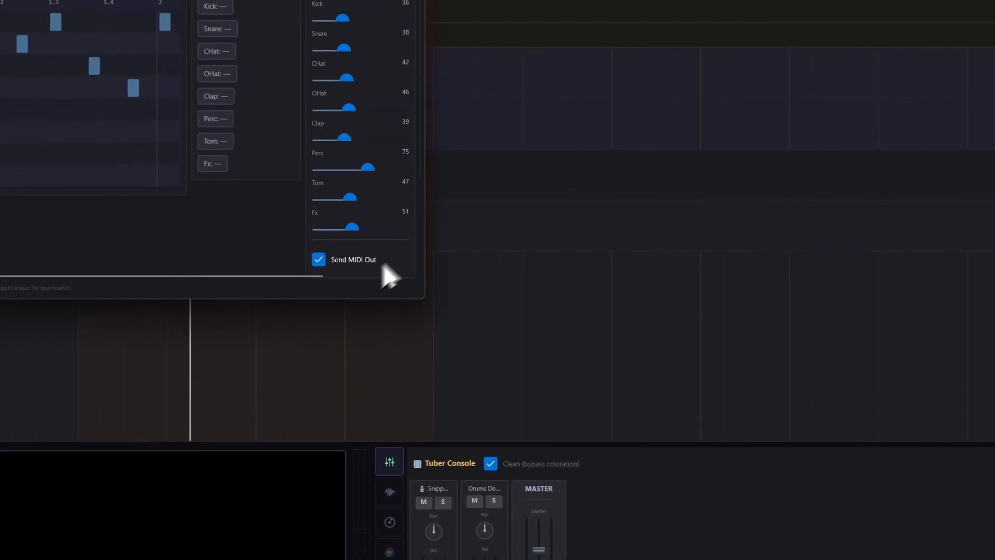
# Step: Enlarge the open Nonquant Seq window so its sequence, parts, MIDI and settings sections all fit, and reposition it over the arrangement
pyautogui.moveTo(420, 298); pyautogui.dragTo(570, 344)
pyautogui.moveTo(482, 318); pyautogui.dragTo(506, 311)
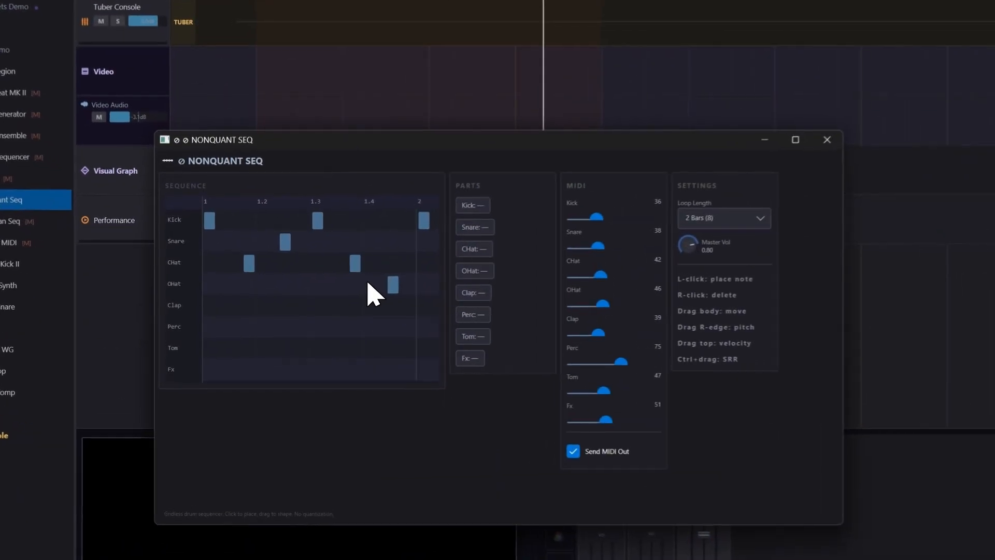
# Step: Place a note on the Clap row shortly after 1.2, try reshaping it, delete it and close the Nonquant Seq window
pyautogui.click(284, 306)
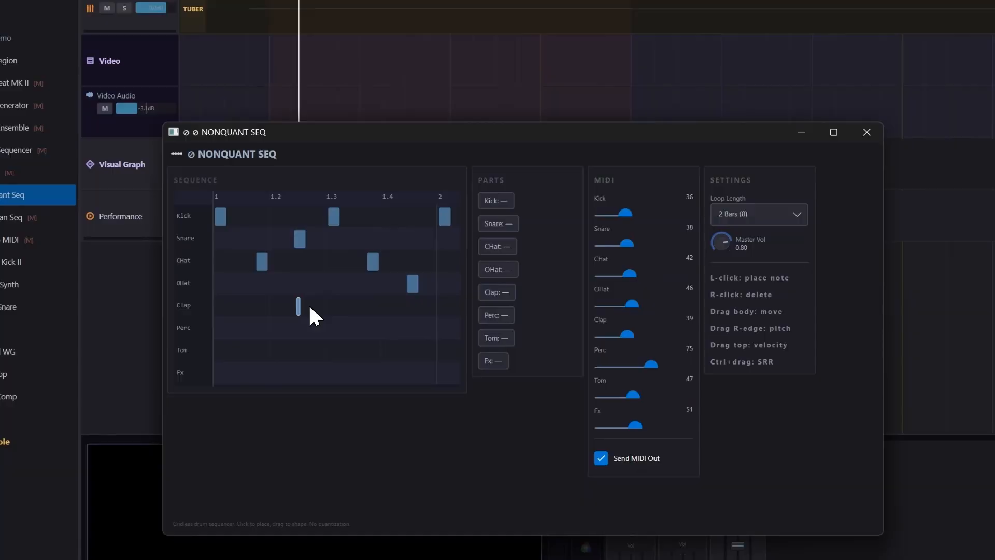
pyautogui.moveTo(309, 306); pyautogui.dragTo(286, 309)
pyautogui.rightClick(286, 310)
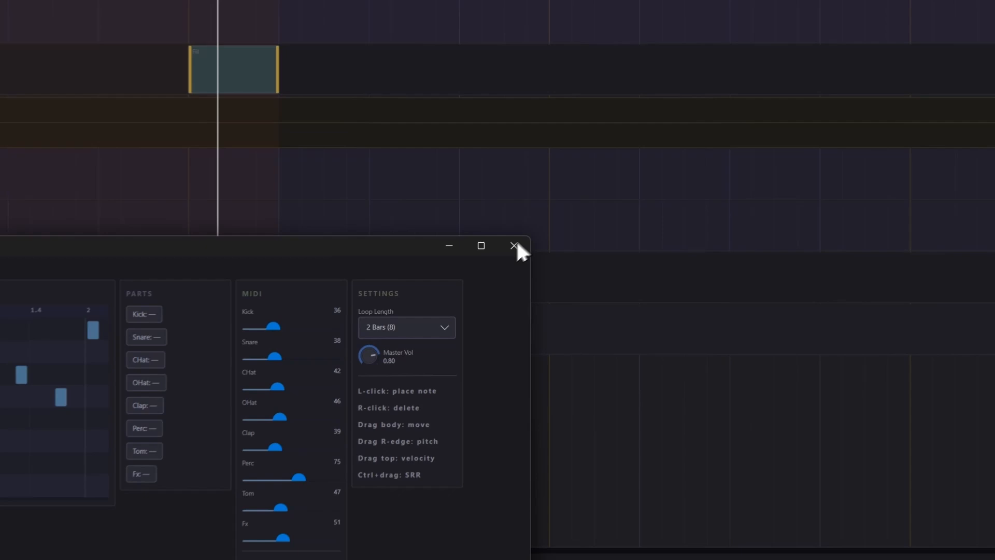
pyautogui.click(514, 245)
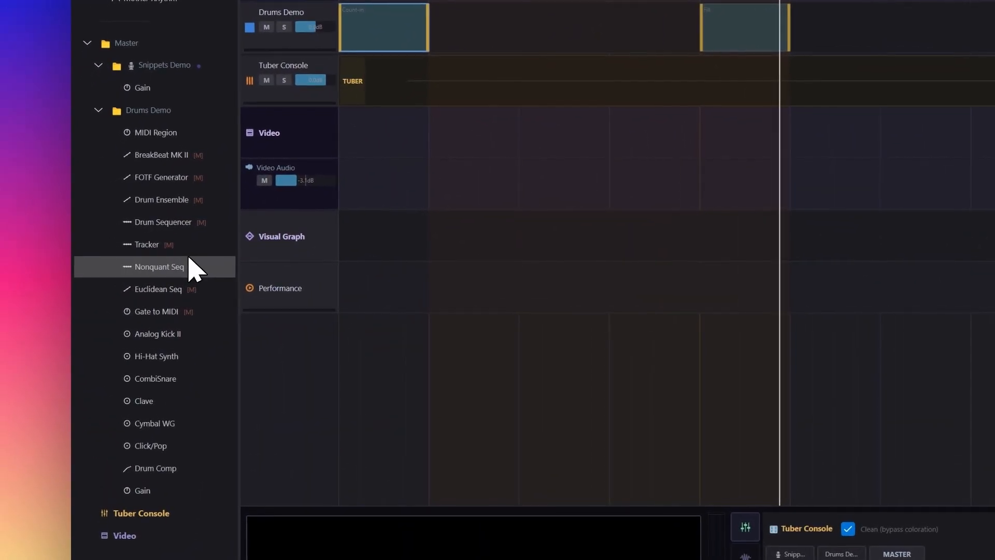
# Step: Mute Nonquant Seq and unmute Euclidean Seq on the Drums Demo track
pyautogui.rightClick(192, 267)
pyautogui.click(198, 270)
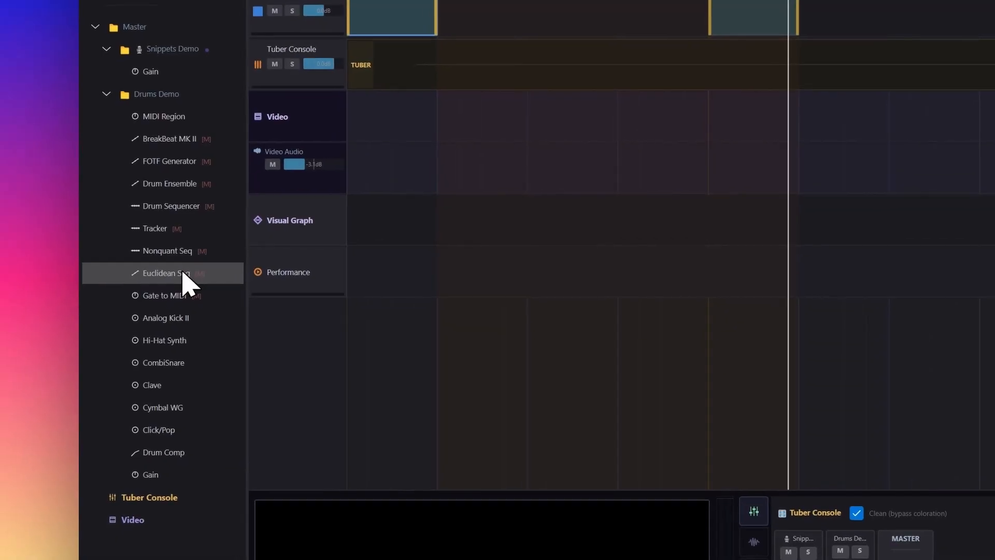
pyautogui.rightClick(182, 270)
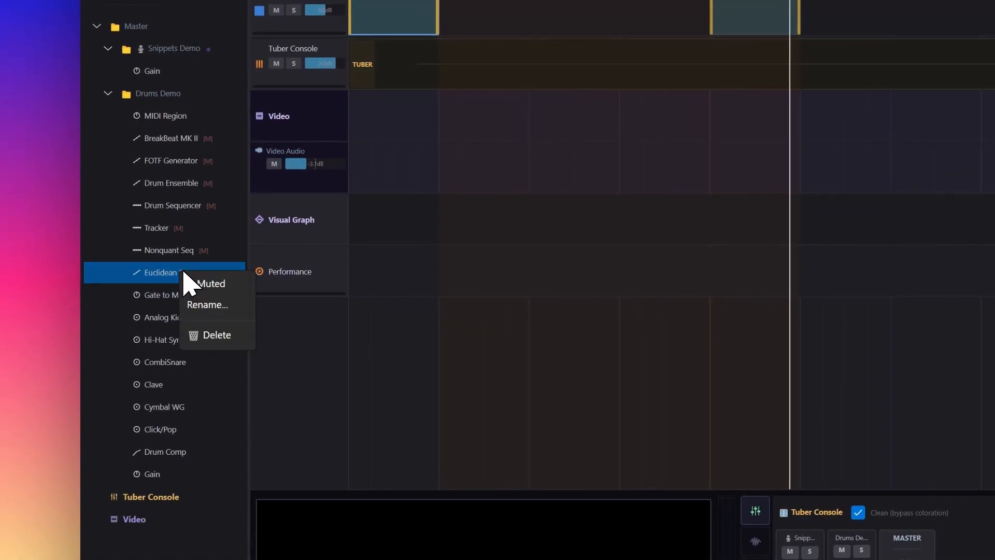
pyautogui.click(191, 276)
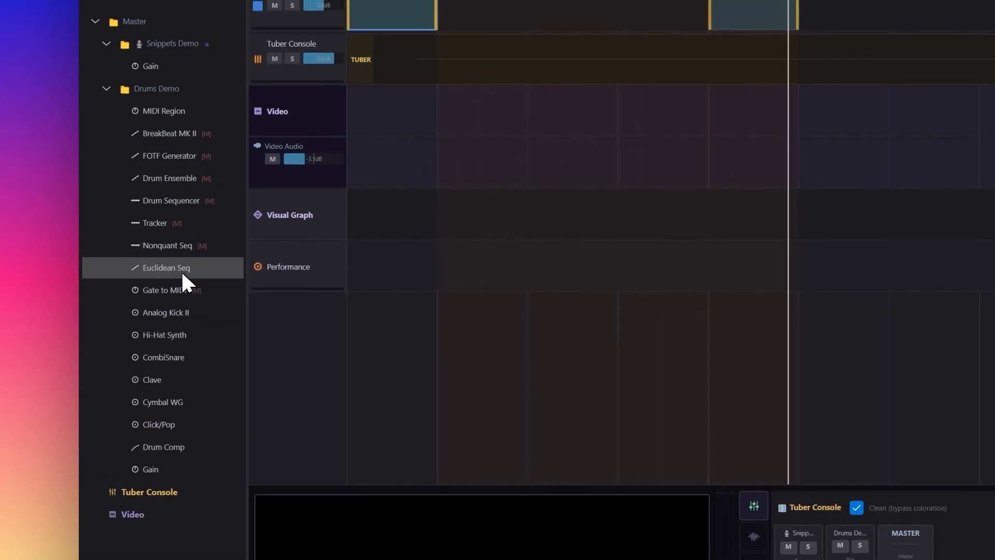
# Step: Open the Euclidean Seq window, resize it to show all six slots and reposition it over the arrangement
pyautogui.click(184, 272)
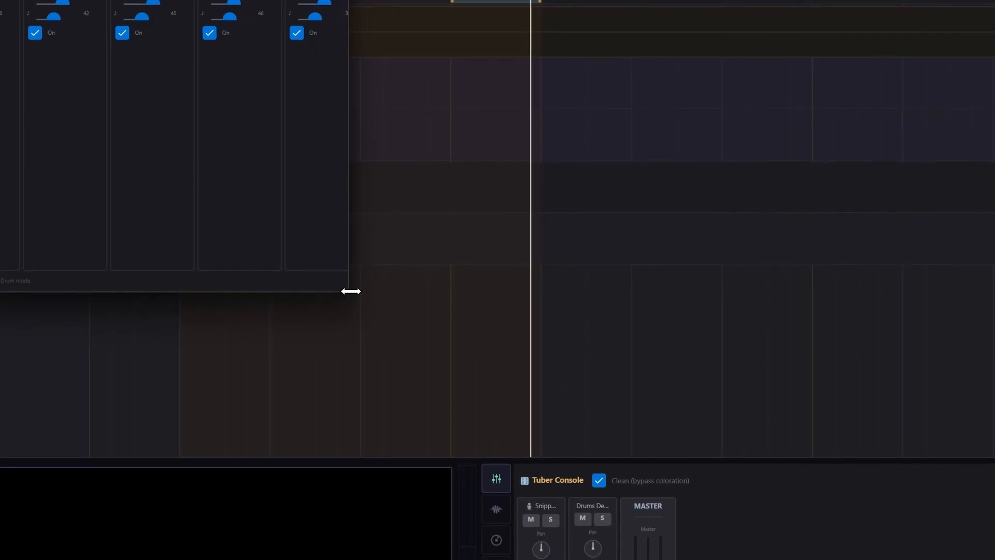
pyautogui.moveTo(349, 293); pyautogui.dragTo(420, 153)
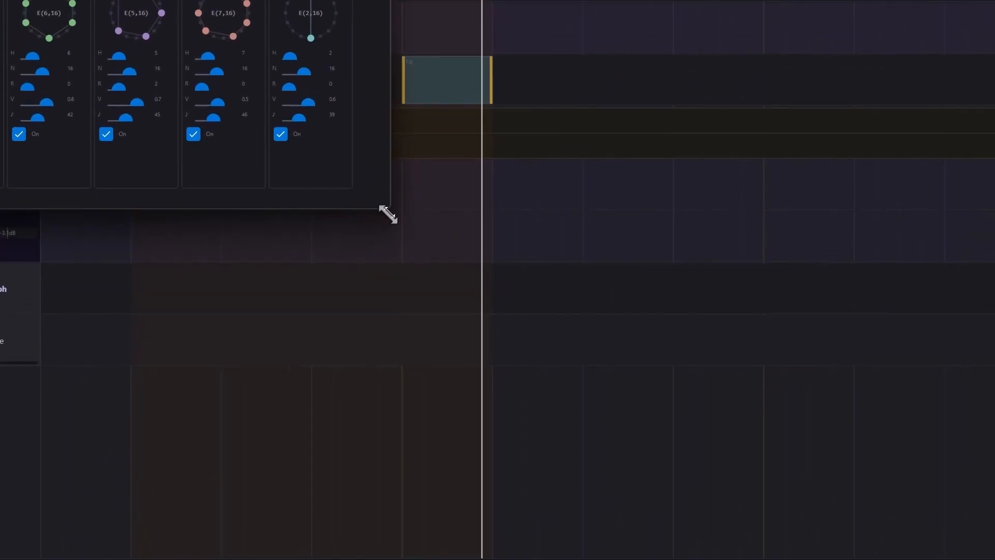
pyautogui.moveTo(321, 92); pyautogui.dragTo(418, 227)
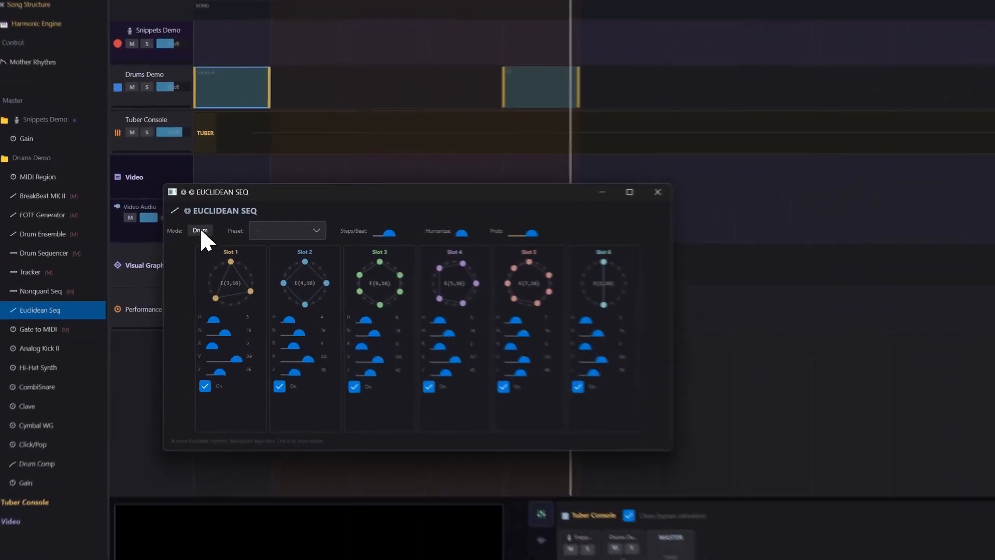
# Step: Apply the Afro-Cuban E(9,16) preset in Euclidean Seq and replace it with a 12-step preset that uses E(4,12) in Slot 1
pyautogui.click(285, 231)
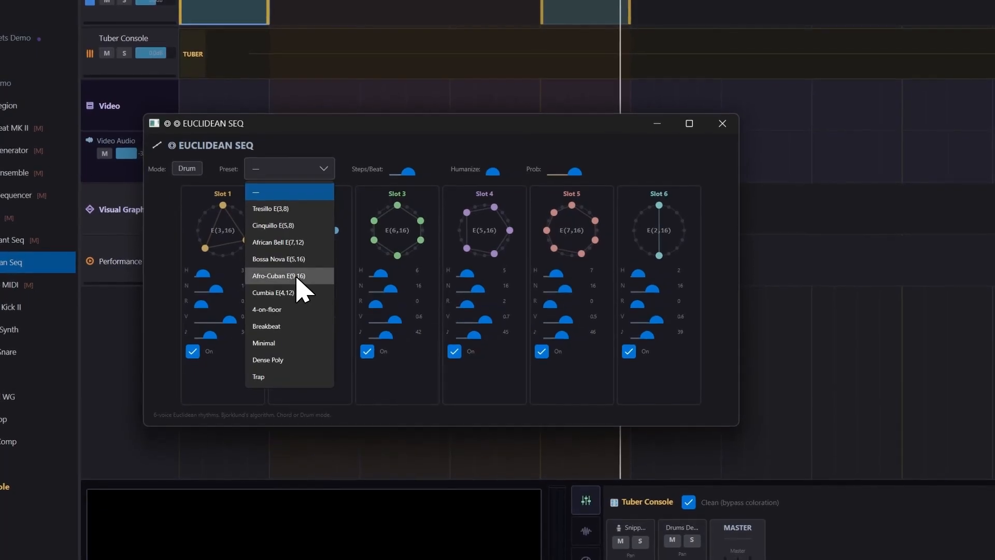
pyautogui.click(297, 281)
pyautogui.click(290, 186)
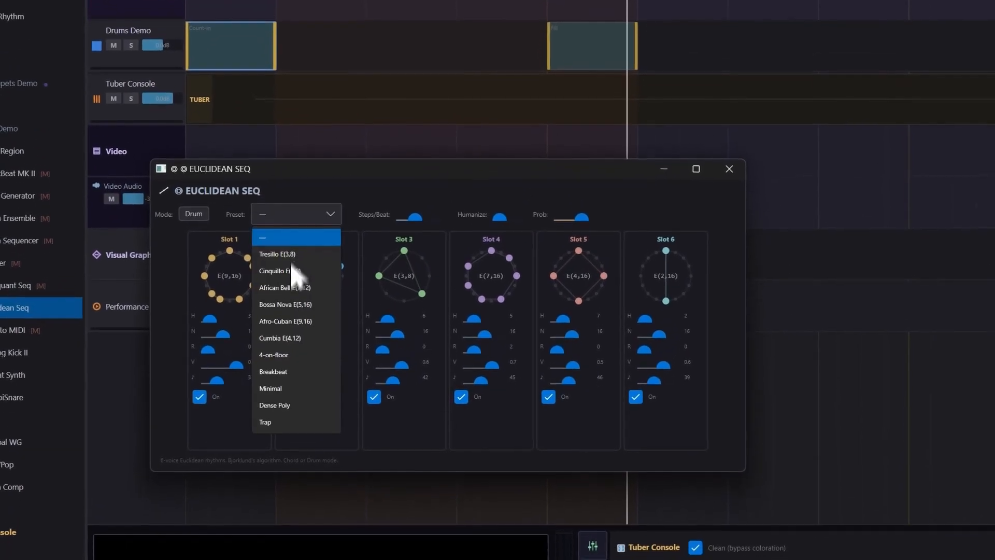
pyautogui.click(297, 291)
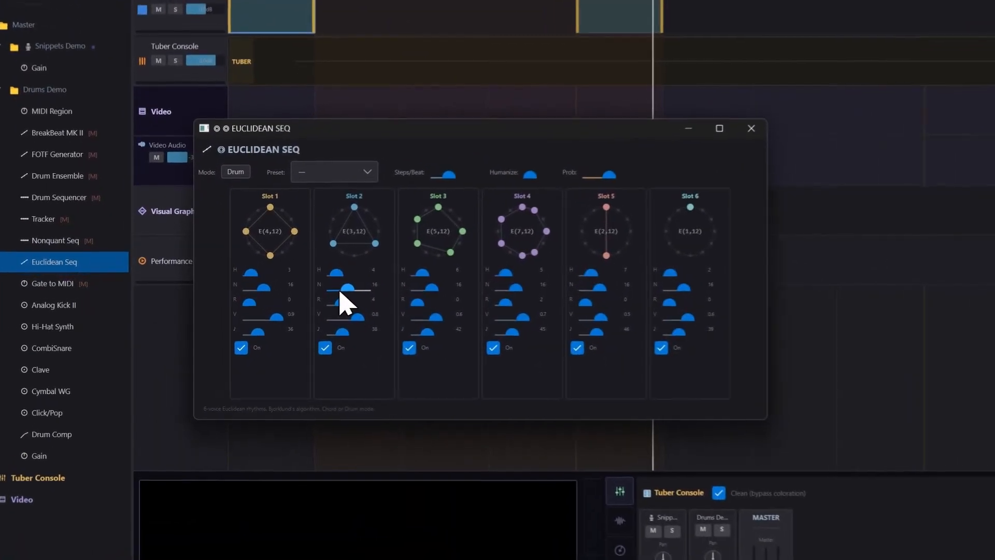
# Step: Set Slot 1's H value to 4, play the Euclidean rhythm while trying the Prob control, and close the window
pyautogui.moveTo(258, 273); pyautogui.dragTo(254, 273)
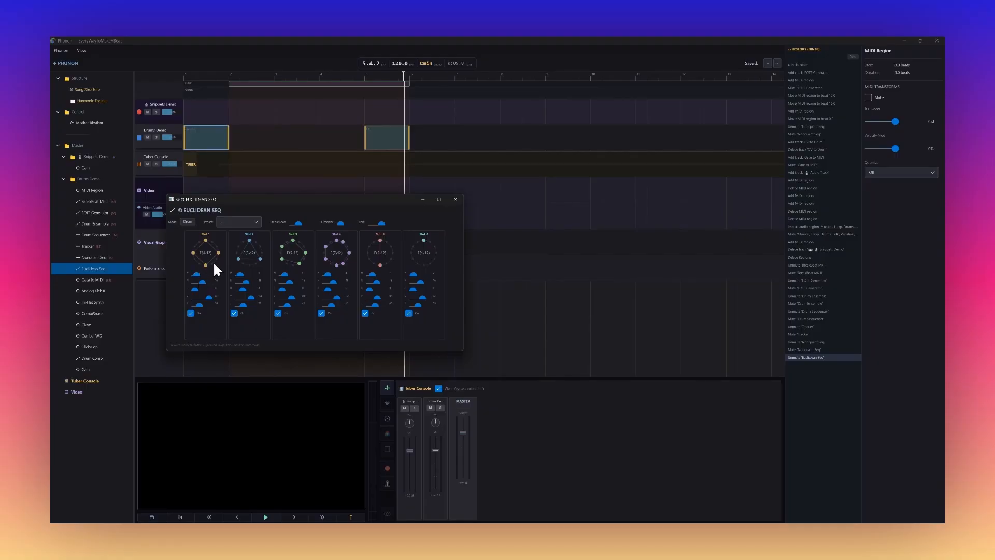
pyautogui.press('space')
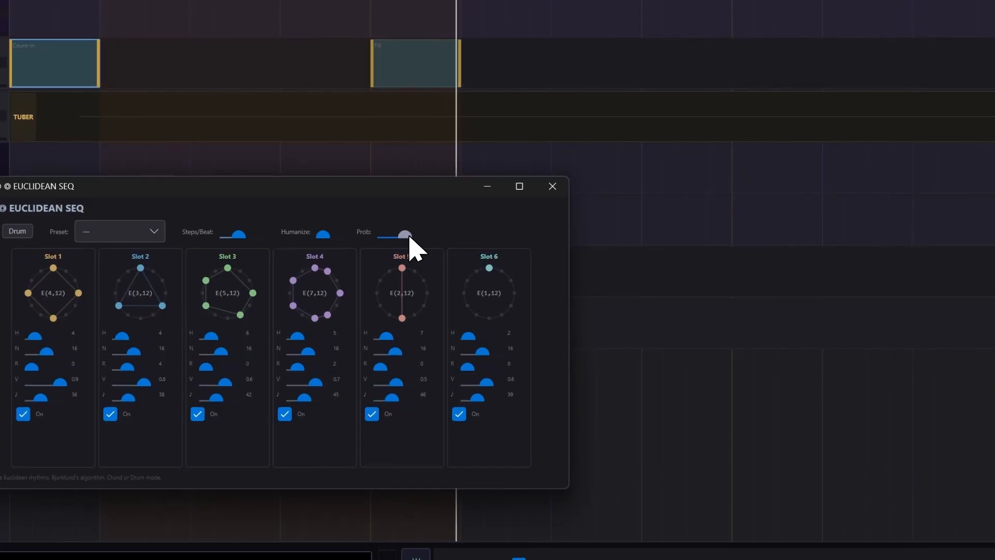
pyautogui.moveTo(407, 236)
pyautogui.mouseDown()
pyautogui.moveTo(398, 236)
pyautogui.moveTo(425, 236)
pyautogui.mouseUp()
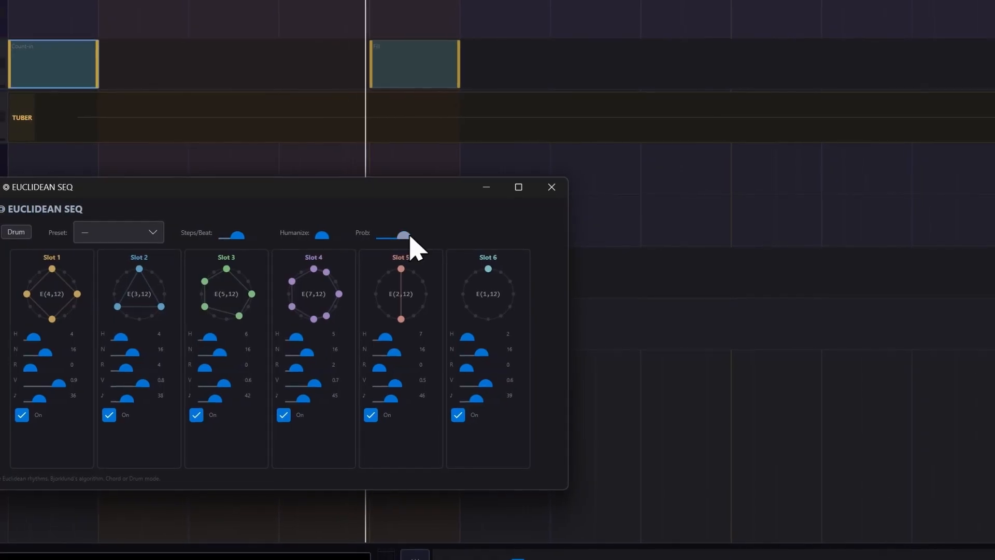
pyautogui.click(547, 187)
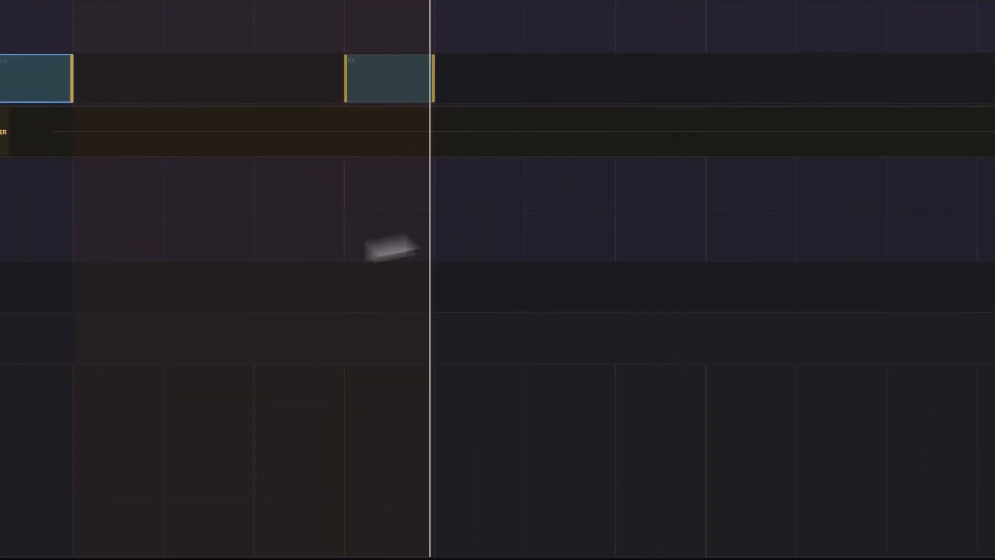
# Step: Mute Euclidean Seq and open the Mother Rhythm window, moving it clear of the track structure tree
pyautogui.rightClick(187, 274)
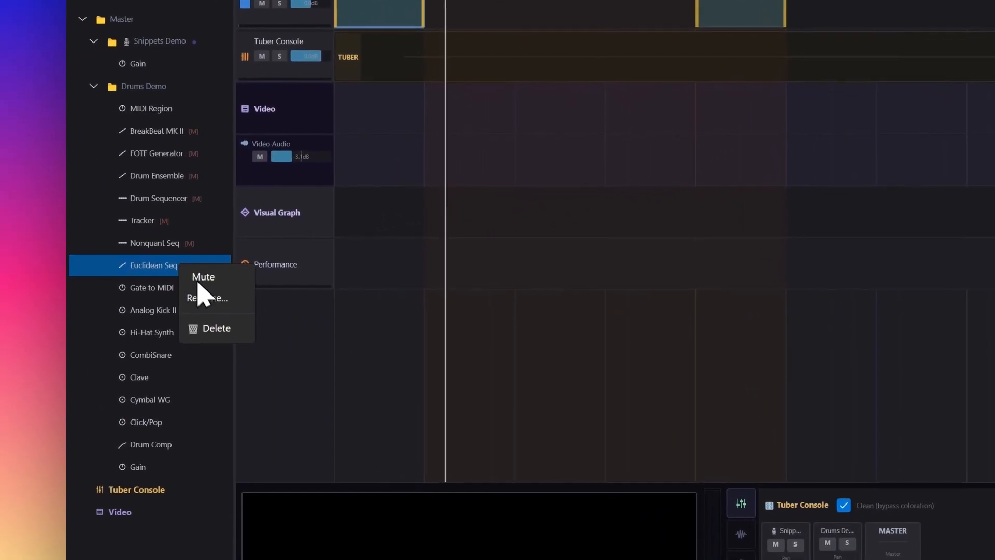
pyautogui.click(207, 284)
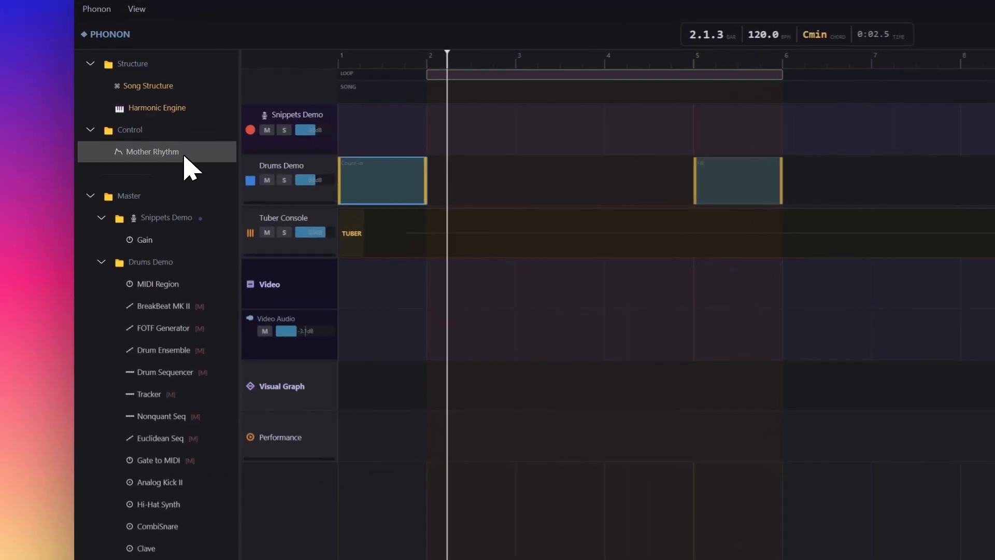
pyautogui.doubleClick(186, 156)
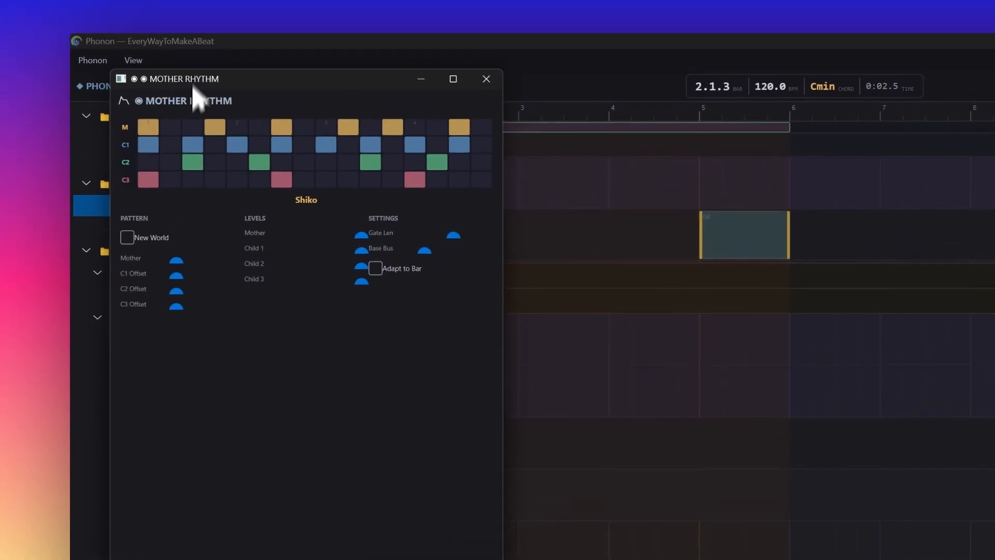
pyautogui.moveTo(193, 102); pyautogui.dragTo(577, 373)
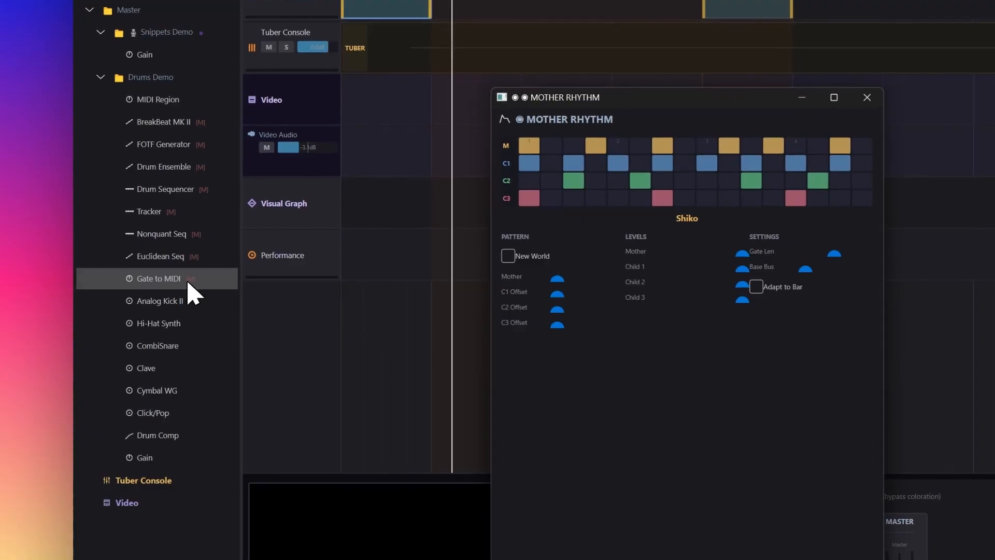
# Step: Unmute Gate to MIDI and open its window, positioning it beside the Mother Rhythm window
pyautogui.click(187, 284)
pyautogui.rightClick(186, 284)
pyautogui.click(200, 289)
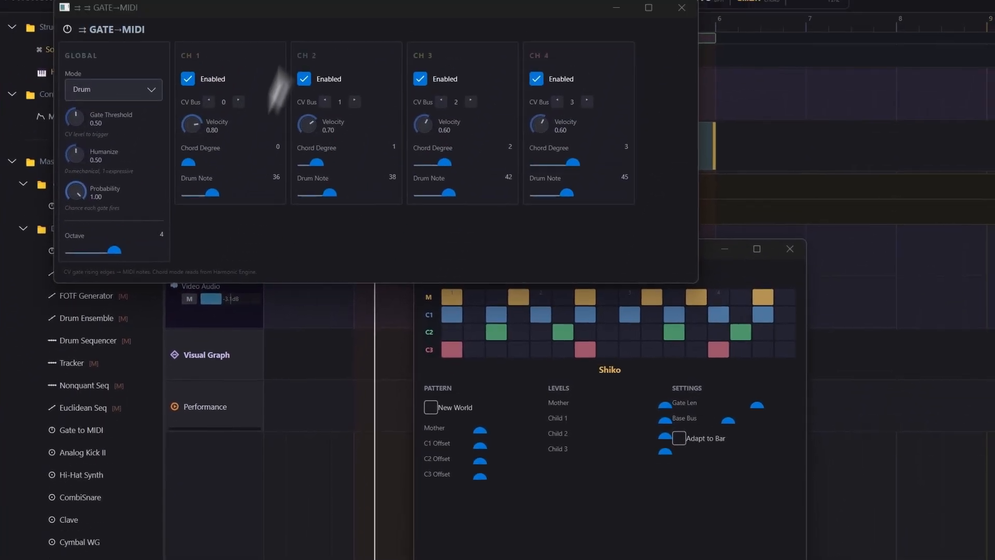
pyautogui.moveTo(263, 106); pyautogui.dragTo(594, 225)
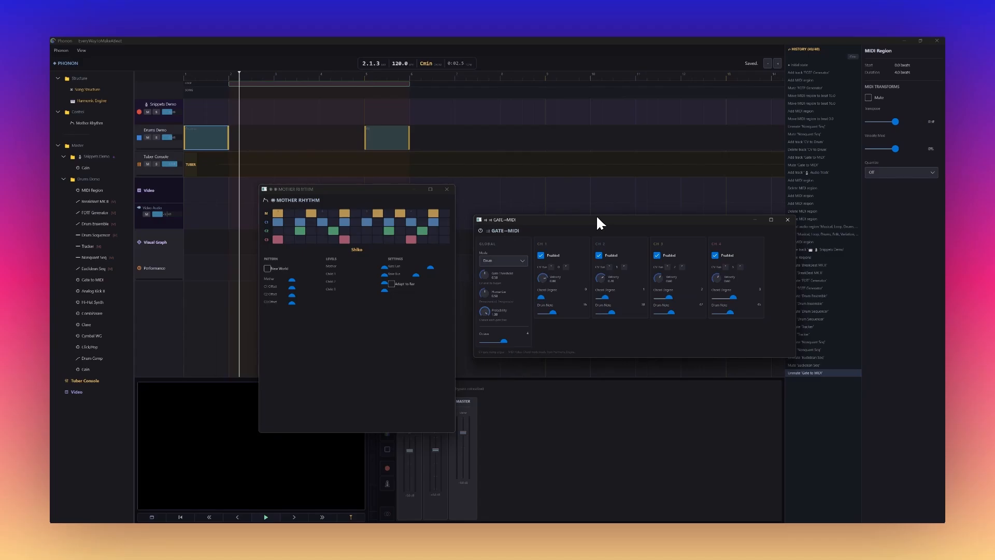
# Step: Play the rhythm while changing the Mother pattern to Bembé and on to Kpanlogo, and enable New World patterns
pyautogui.press('space')
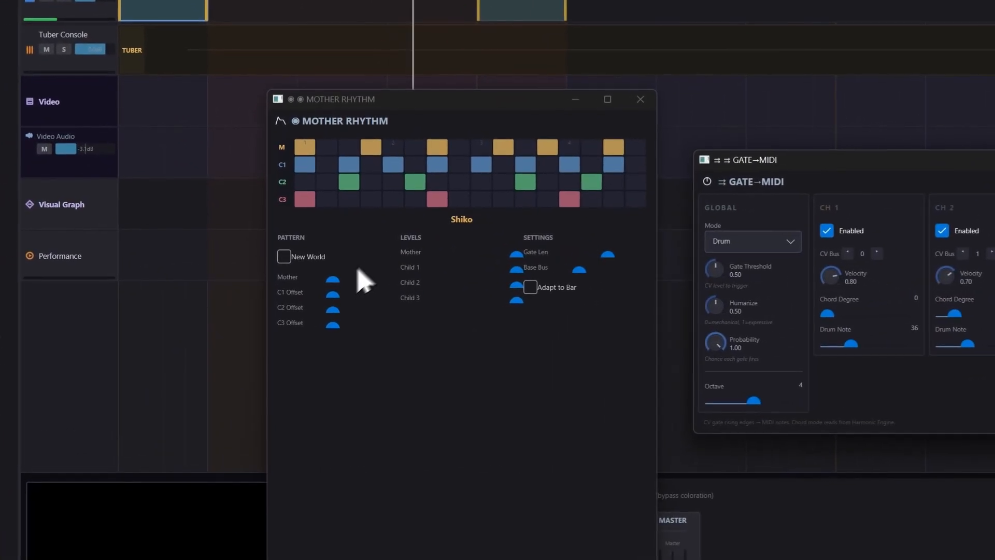
pyautogui.moveTo(336, 281); pyautogui.dragTo(340, 281)
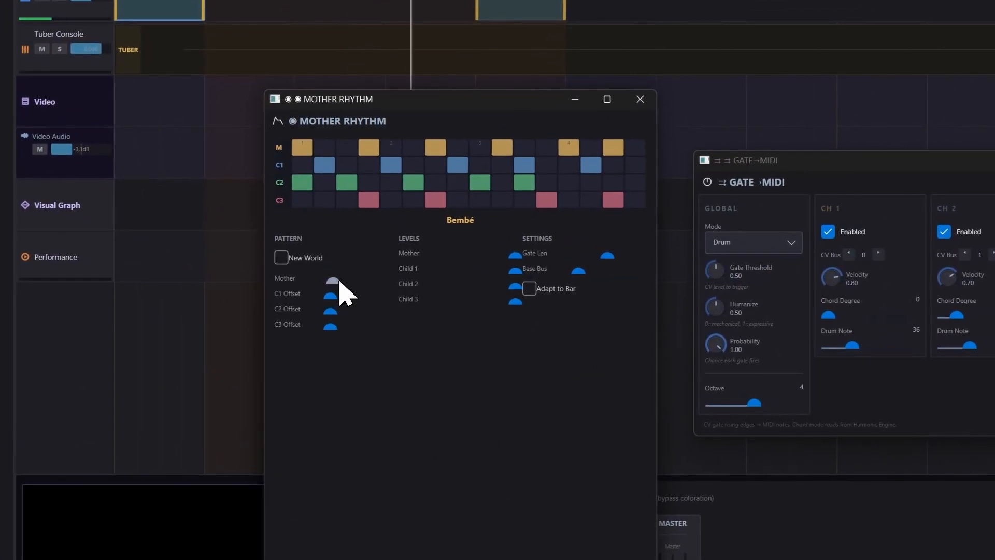
pyautogui.moveTo(337, 280); pyautogui.dragTo(340, 281)
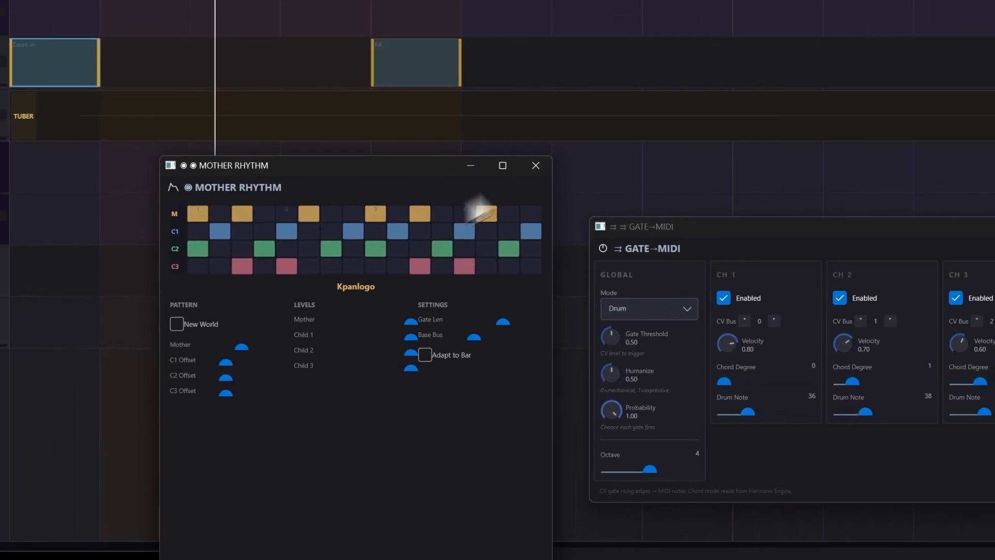
pyautogui.click(326, 277)
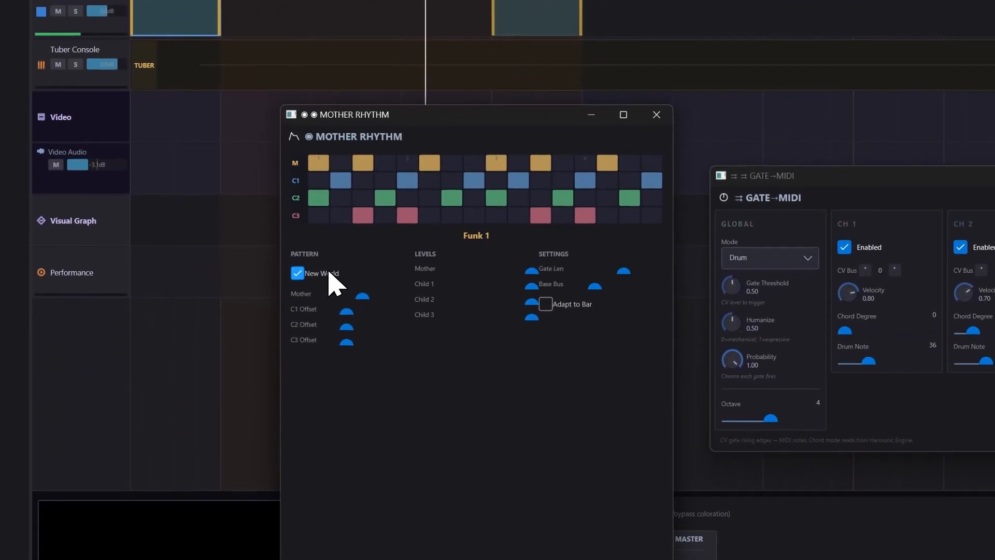
# Step: Change the Mother pattern to Rock, and close the Mother Rhythm and Gate to MIDI windows
pyautogui.moveTo(338, 280)
pyautogui.mouseDown()
pyautogui.moveTo(324, 281)
pyautogui.moveTo(359, 280)
pyautogui.moveTo(348, 281)
pyautogui.mouseUp()
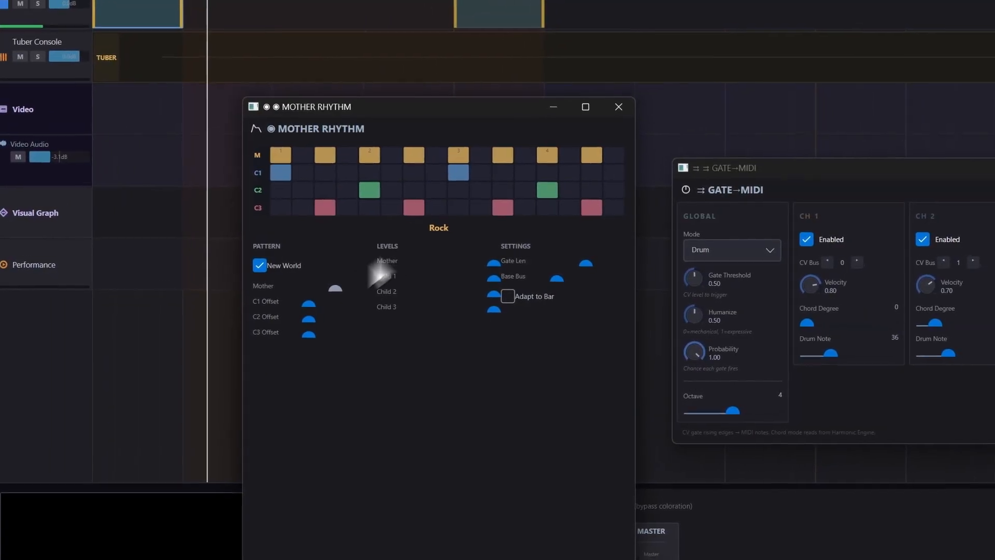
pyautogui.click(461, 210)
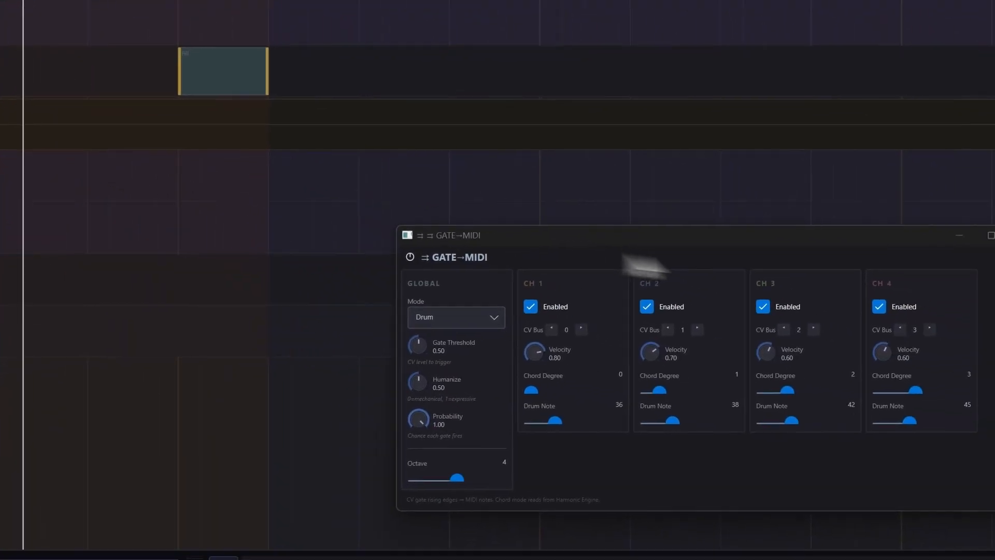
pyautogui.click(778, 224)
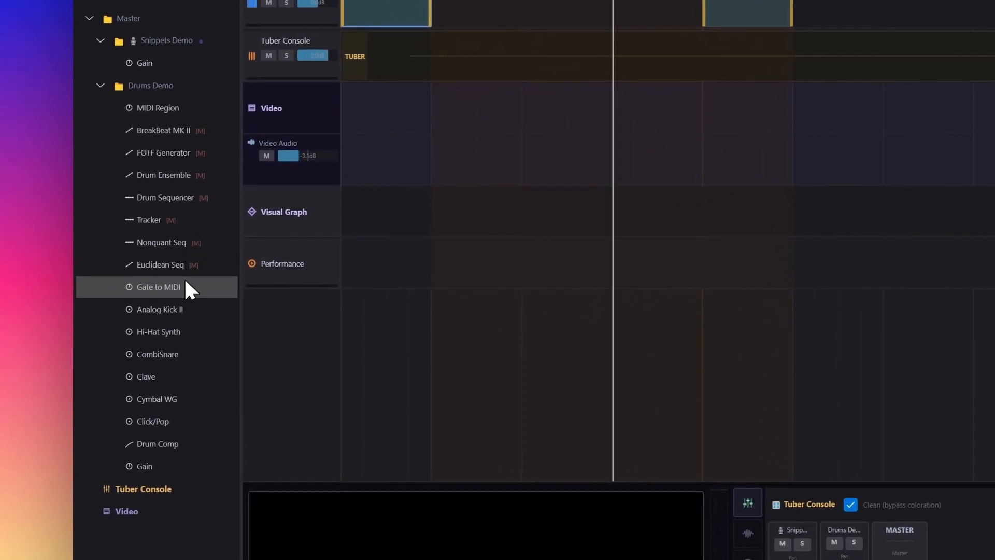
# Step: Mute Gate to MIDI and delete the Fill region at bar 5 of the Drums Demo track
pyautogui.rightClick(181, 309)
pyautogui.click(193, 312)
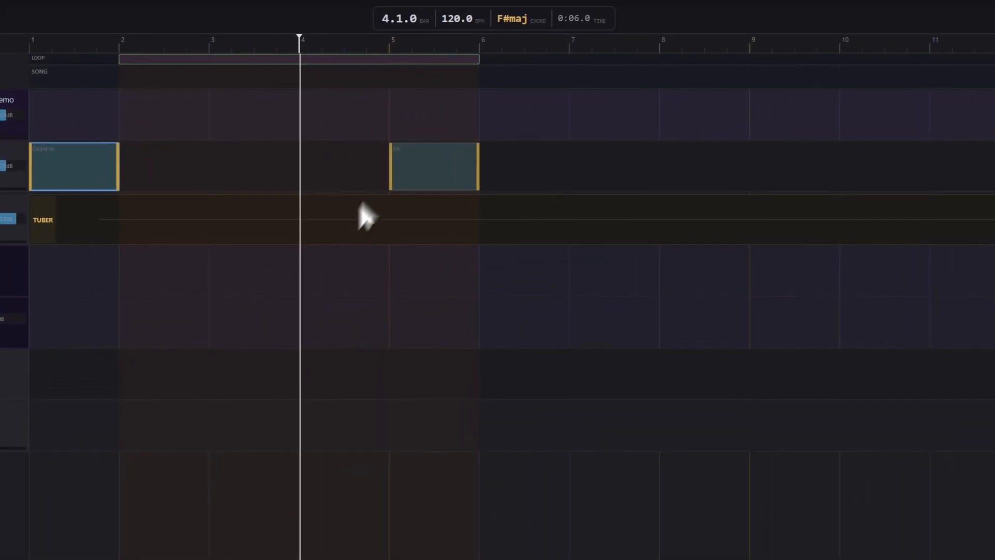
pyautogui.rightClick(400, 166)
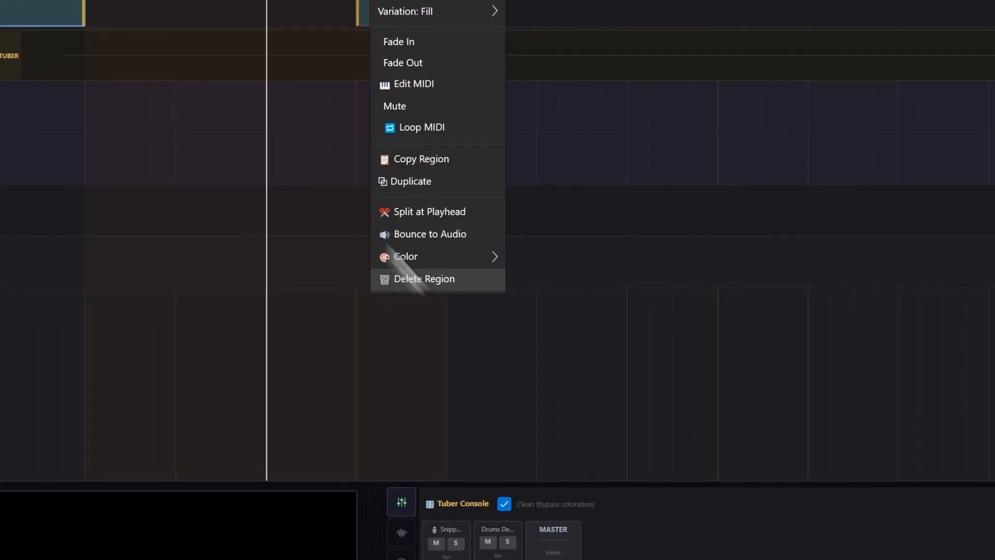
pyautogui.click(427, 441)
# Step: Add a 16-beat MIDI region from bar 2 to bar 6 on Drums Demo, and open it in an enlarged piano roll
pyautogui.rightClick(244, 141)
pyautogui.click(255, 145)
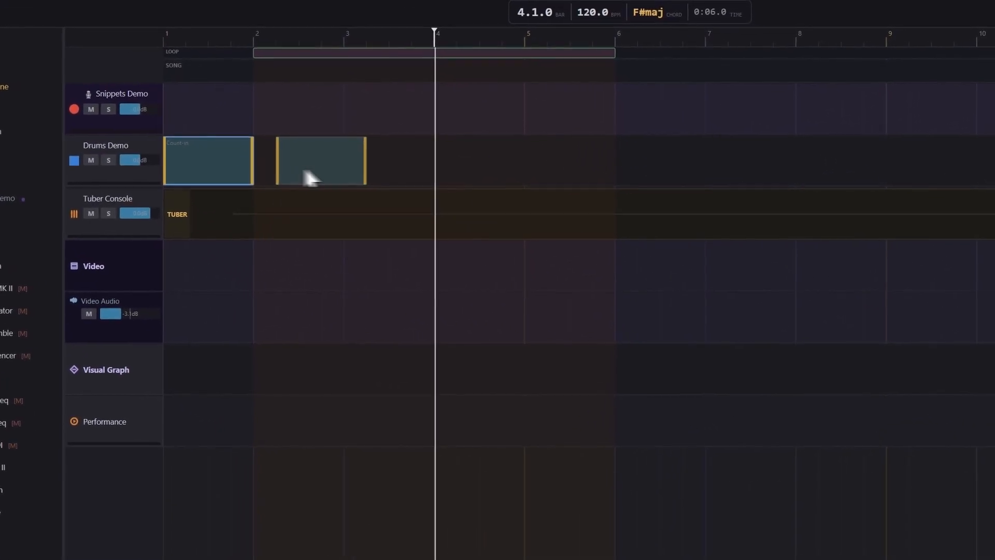
pyautogui.moveTo(337, 170); pyautogui.dragTo(612, 169)
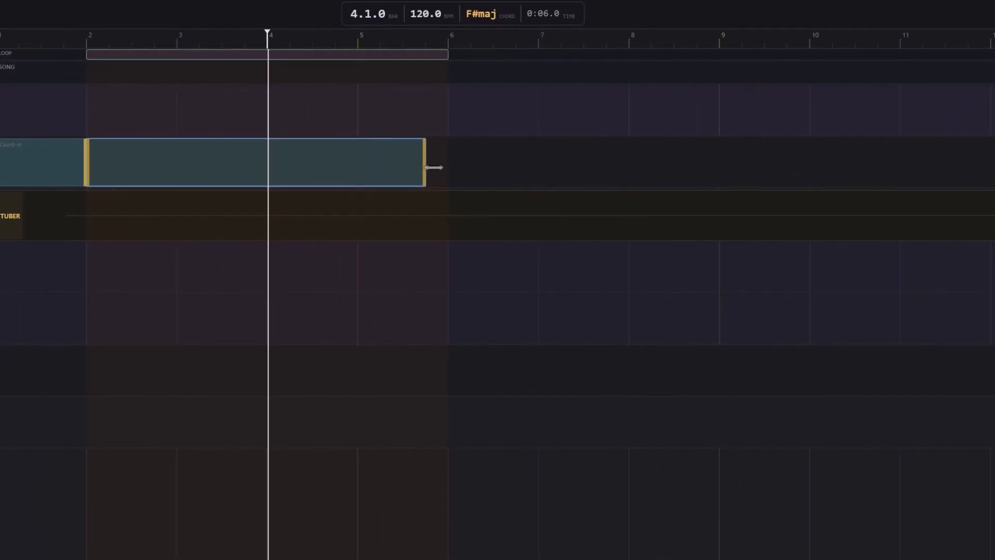
pyautogui.doubleClick(380, 177)
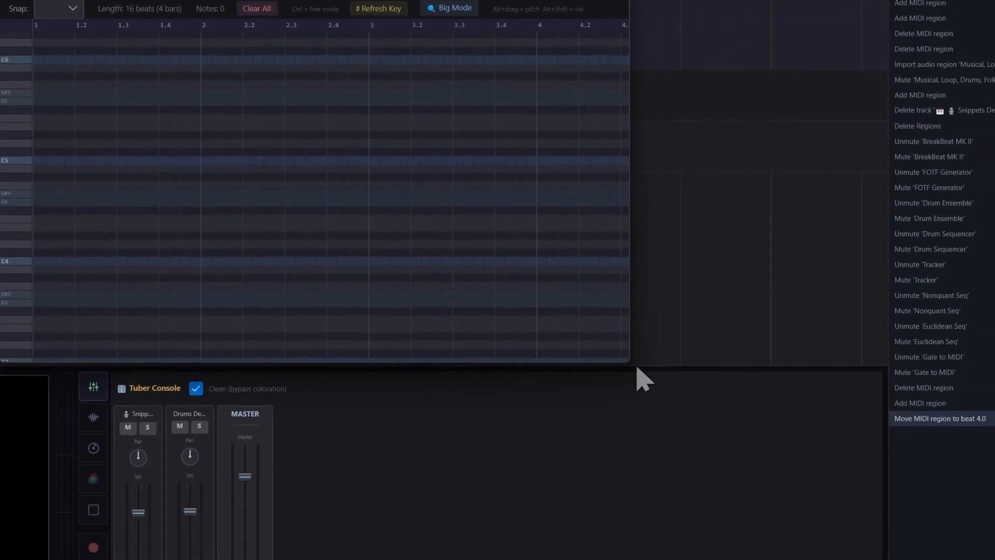
pyautogui.moveTo(624, 355); pyautogui.dragTo(812, 453)
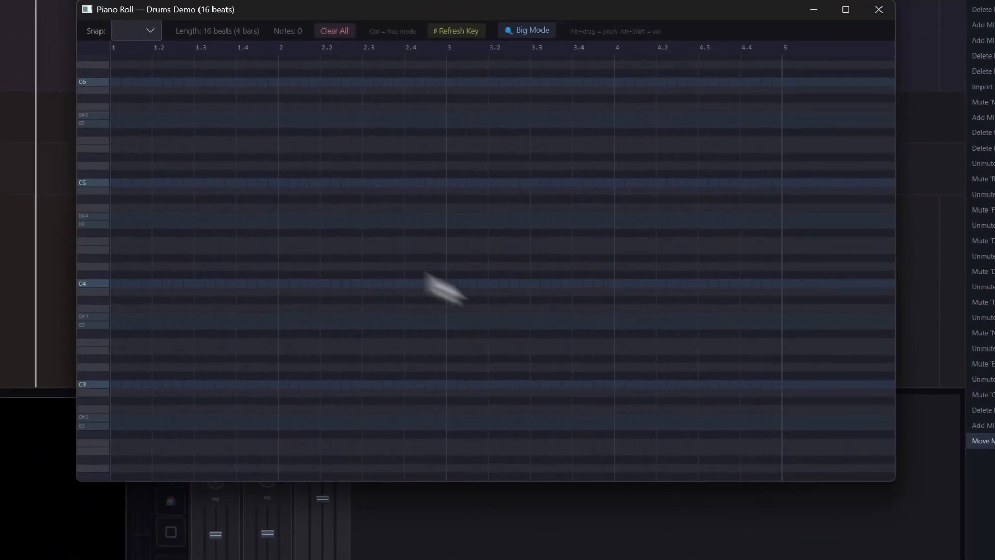
# Step: Place low drum notes three rows above C2 on beats 1 and 3 of each of the four bars during playback
pyautogui.scroll(-5, 177, 323)
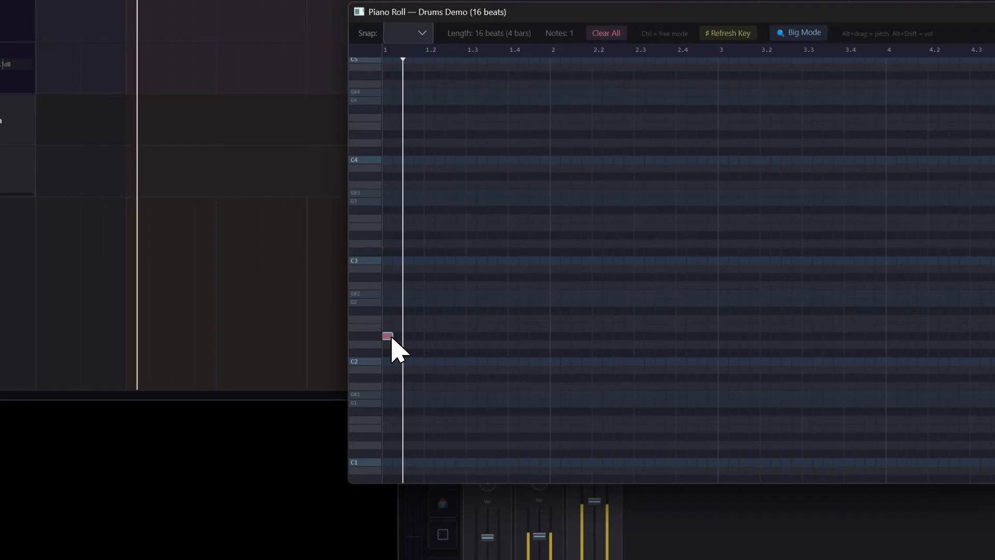
pyautogui.click(555, 336)
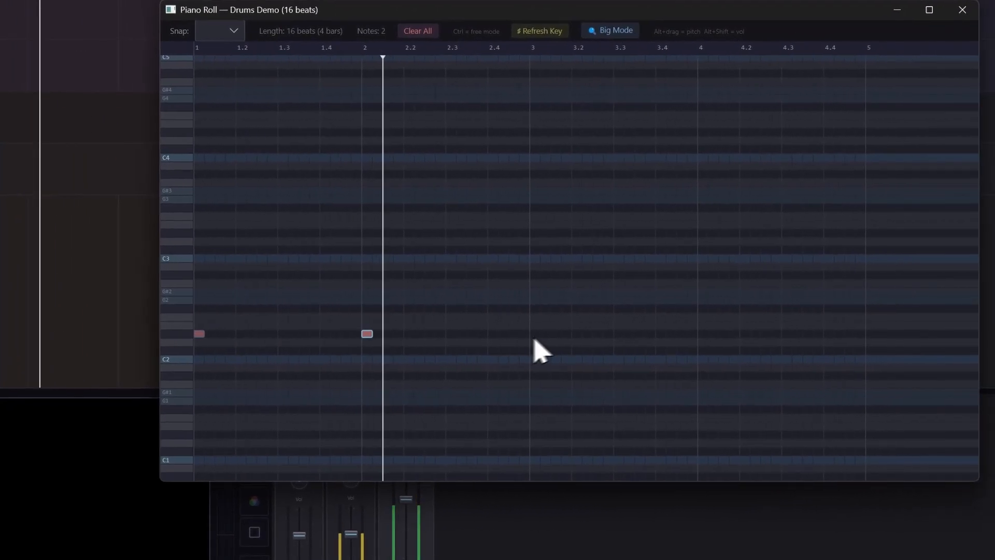
pyautogui.click(545, 333)
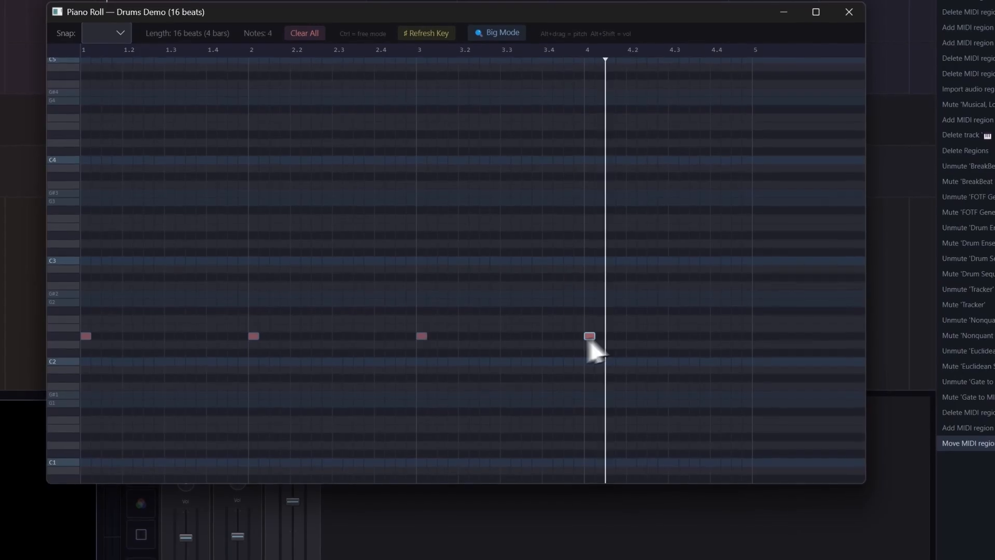
pyautogui.click(169, 335)
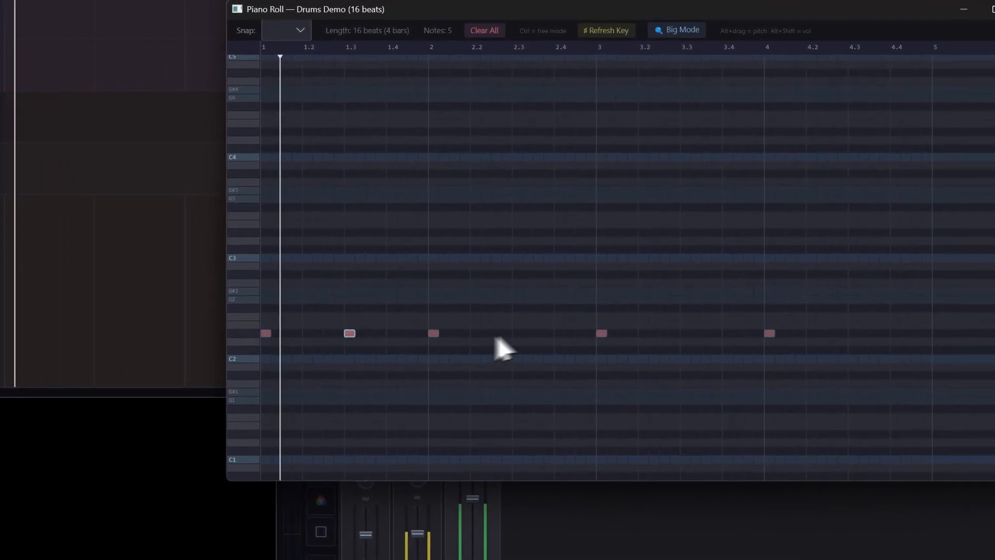
pyautogui.click(492, 337)
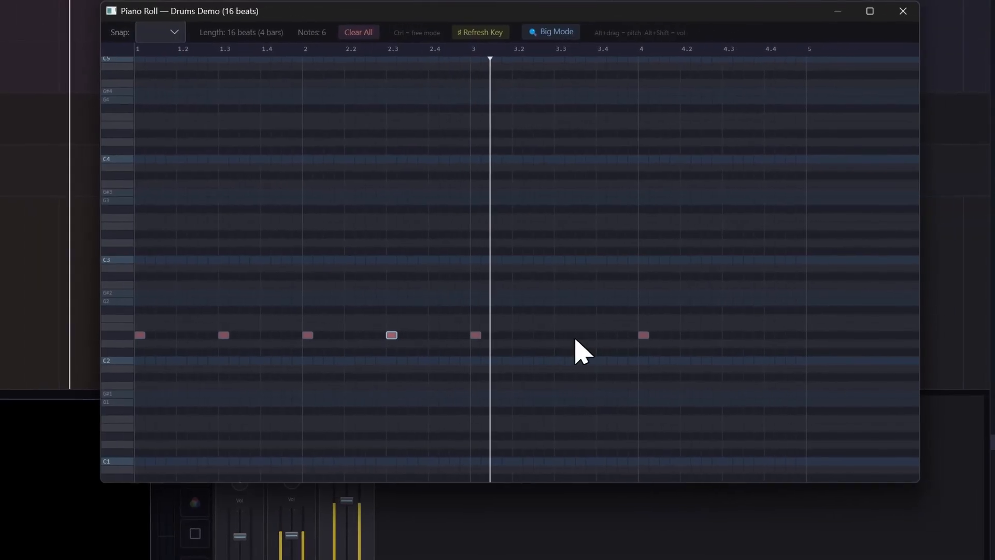
pyautogui.click(725, 337)
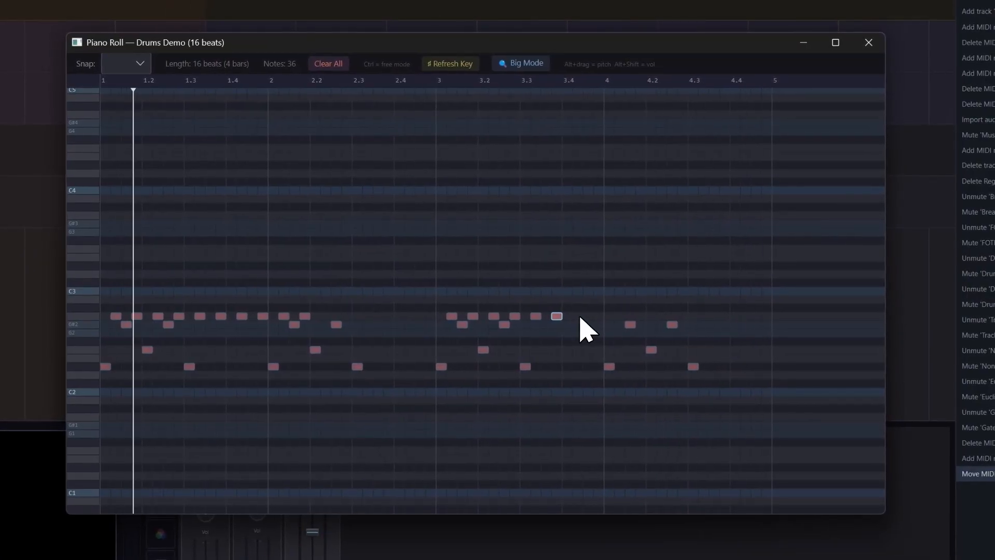
# Step: Continue the upper row of notes, three rows below C3, from the end of bar 3 into bar 4, and close the piano roll
pyautogui.click(579, 316)
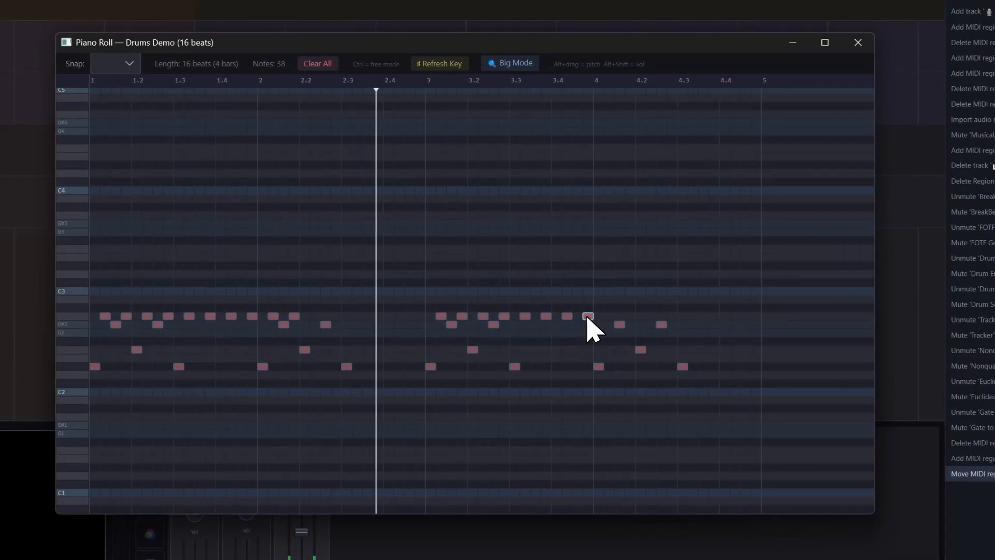
pyautogui.click(609, 316)
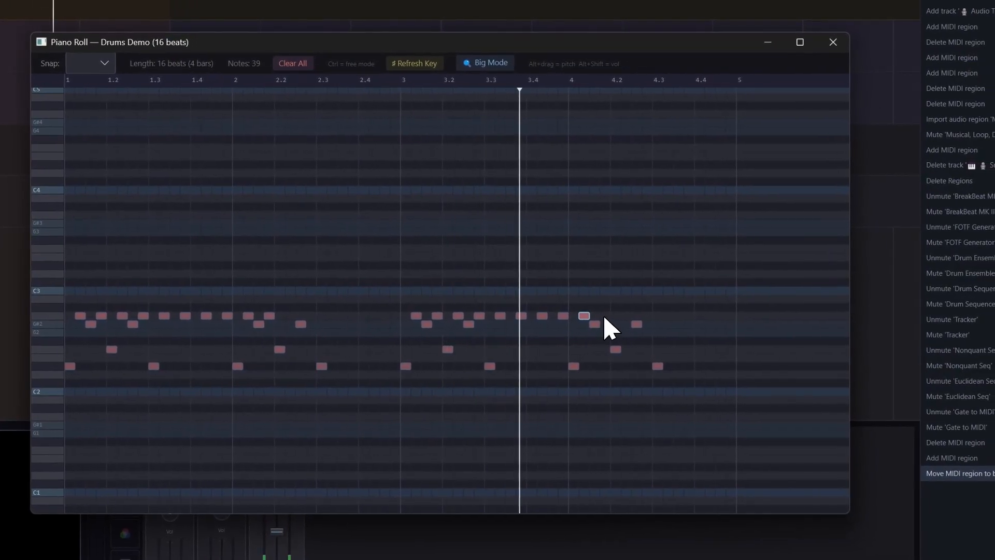
pyautogui.click(604, 316)
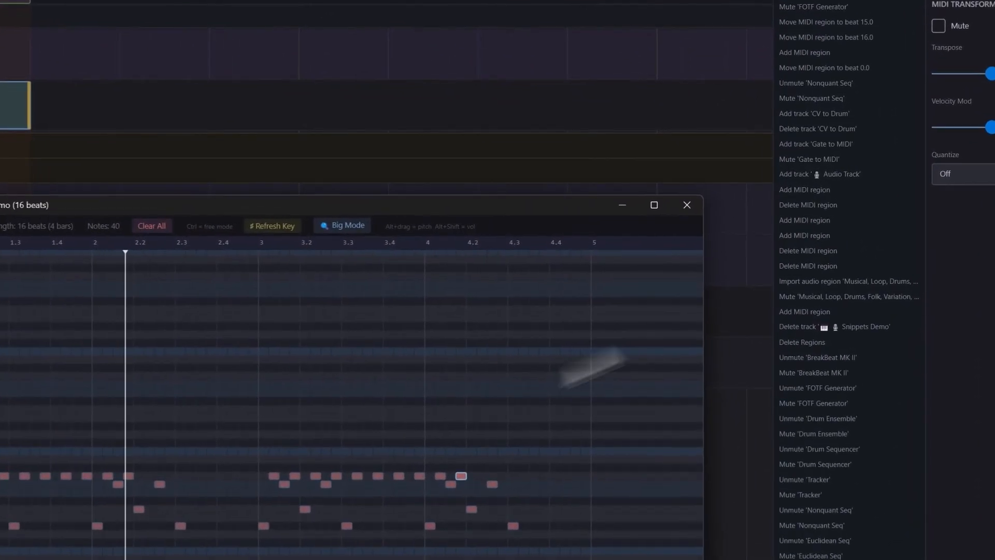
pyautogui.click(714, 199)
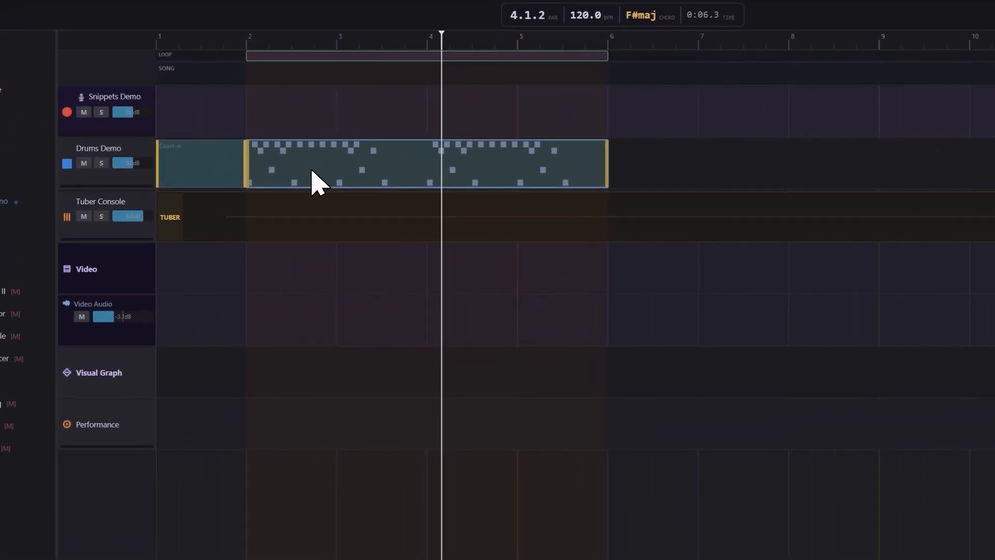
# Step: Save the new Drums Demo region to the MIDI bank under the name Boring Pattern
pyautogui.rightClick(307, 171)
pyautogui.click(334, 237)
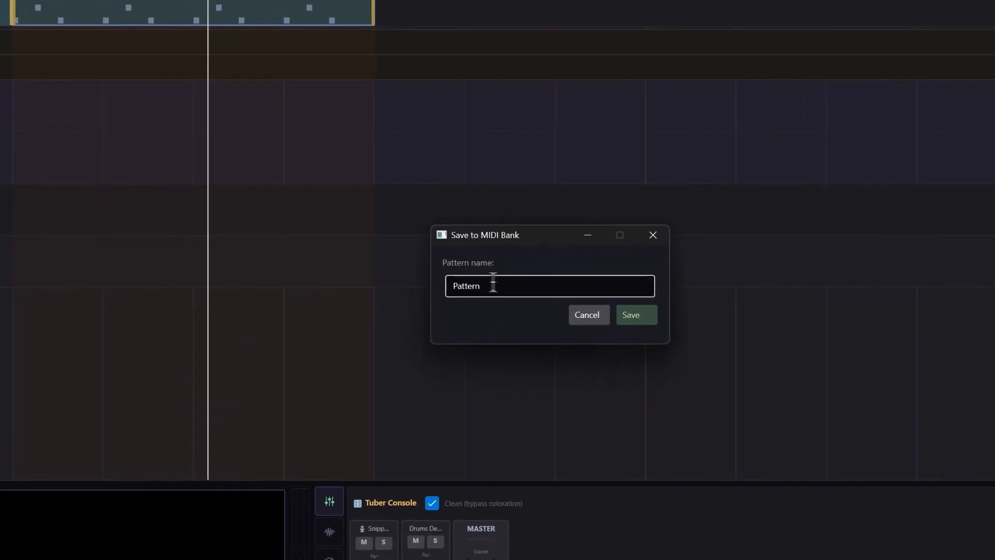
pyautogui.doubleClick(492, 283)
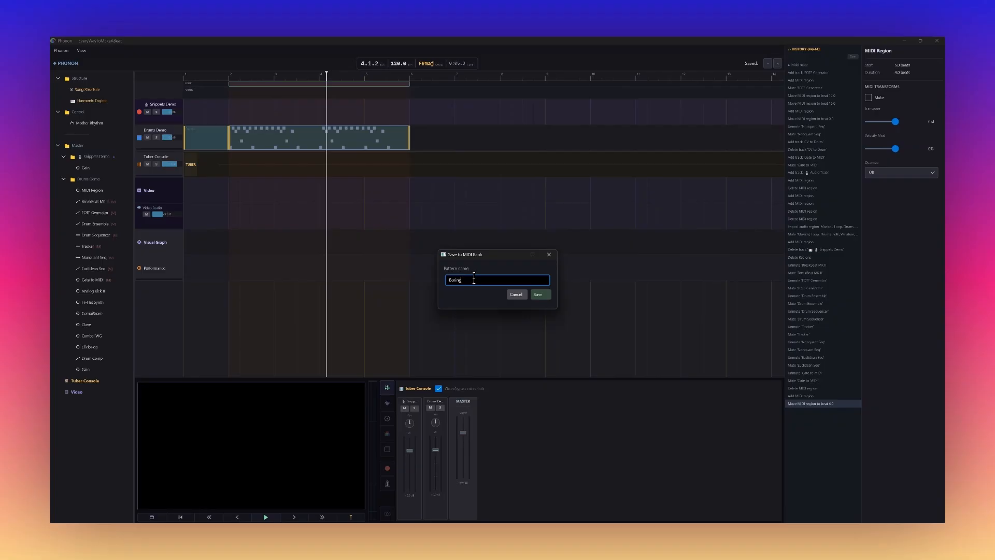
pyautogui.write('Boring Pattern')
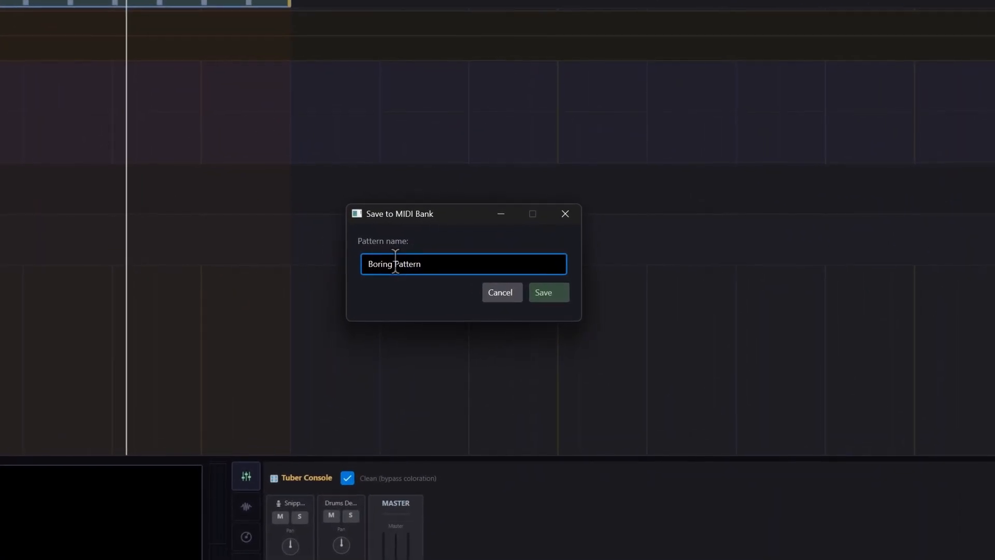
pyautogui.click(544, 294)
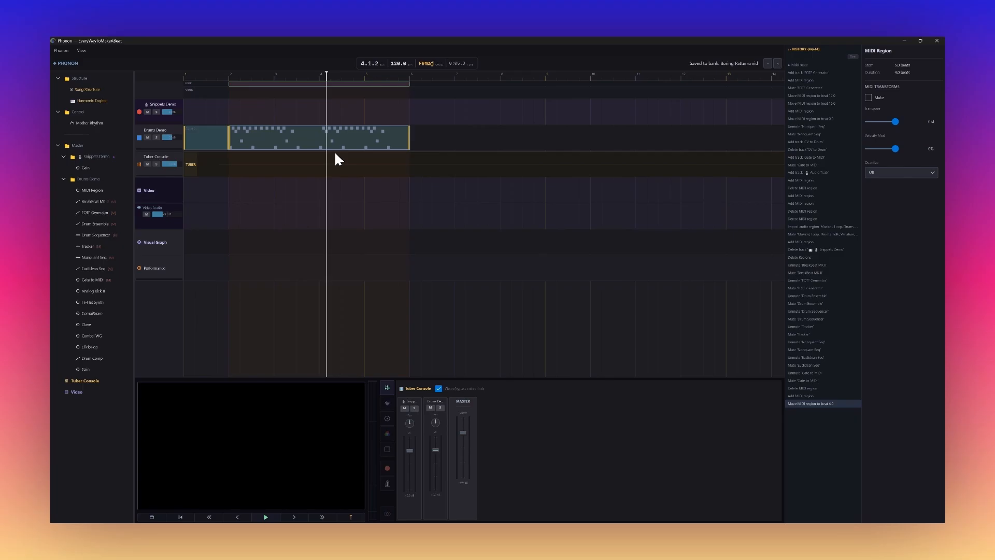
# Step: Replace the Drums Demo region at bar 2 with Two Step 4 bars from the Pattern Bank, and close the bank
pyautogui.press('b')
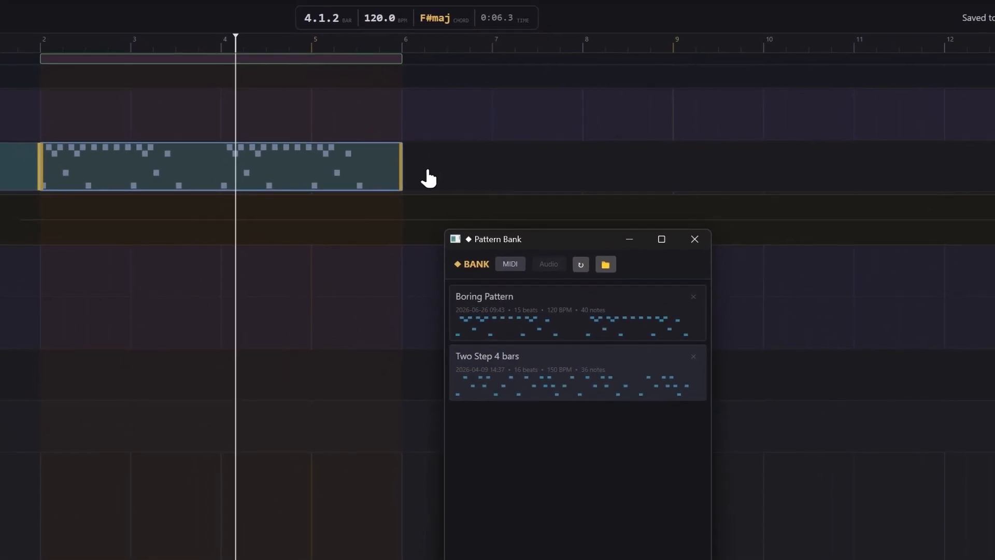
pyautogui.click(437, 181)
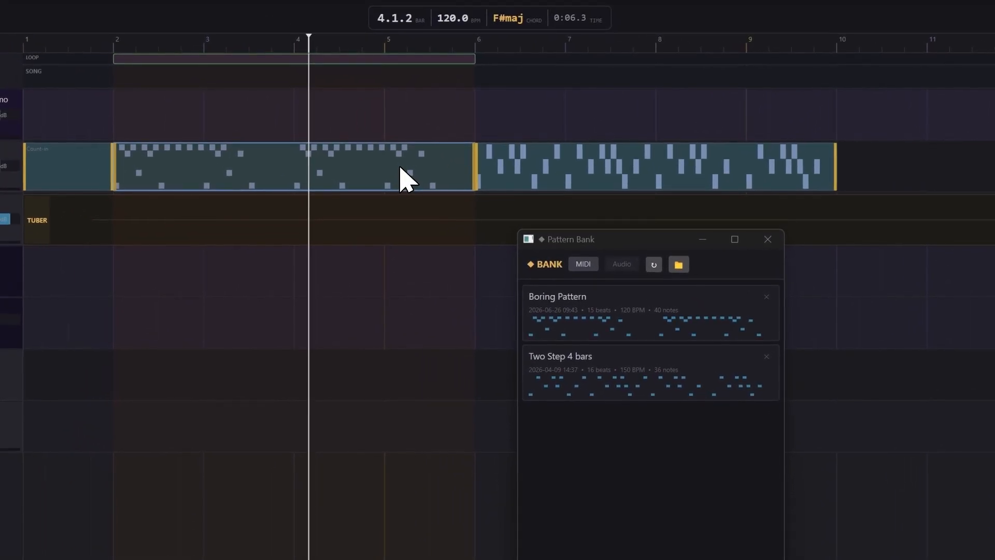
pyautogui.press('Delete')
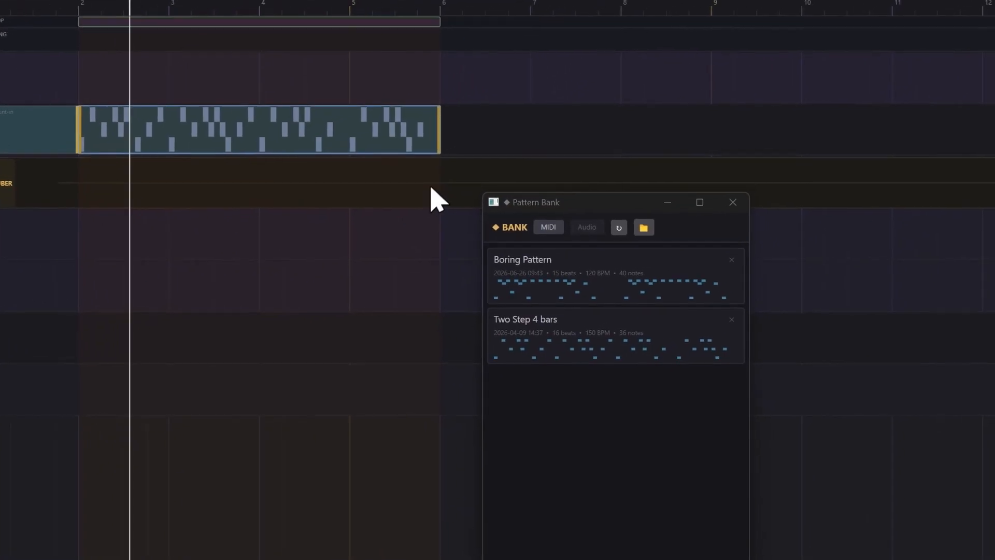
pyautogui.click(664, 200)
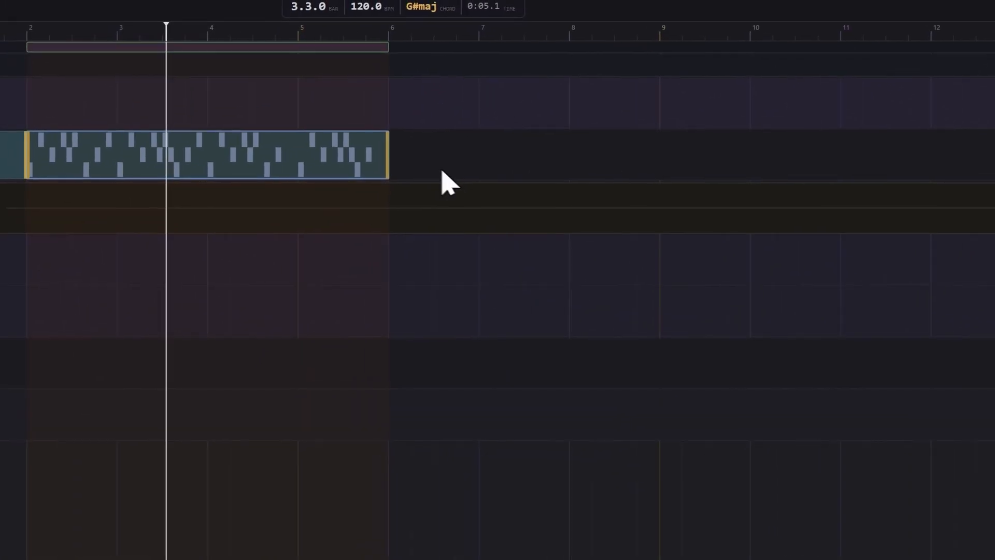
# Step: Examine the Two Step region's notes in the piano roll, and delete that region from Drums Demo
pyautogui.doubleClick(366, 162)
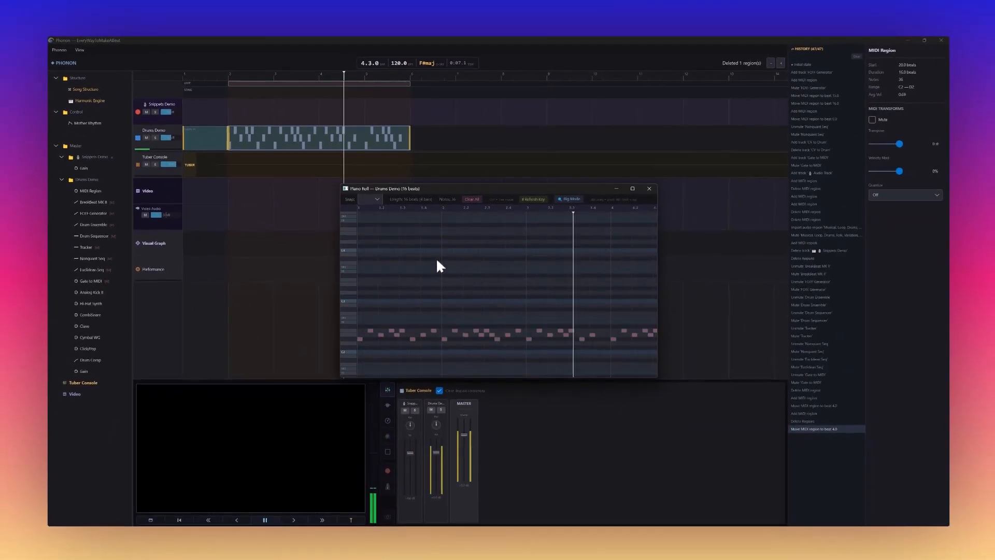
pyautogui.scroll(-1, 434, 261)
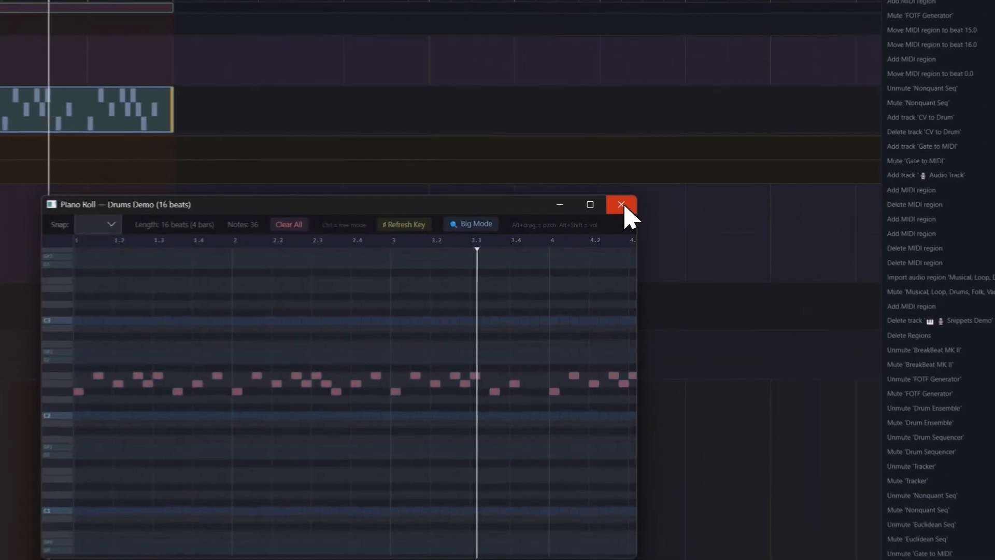
pyautogui.click(621, 208)
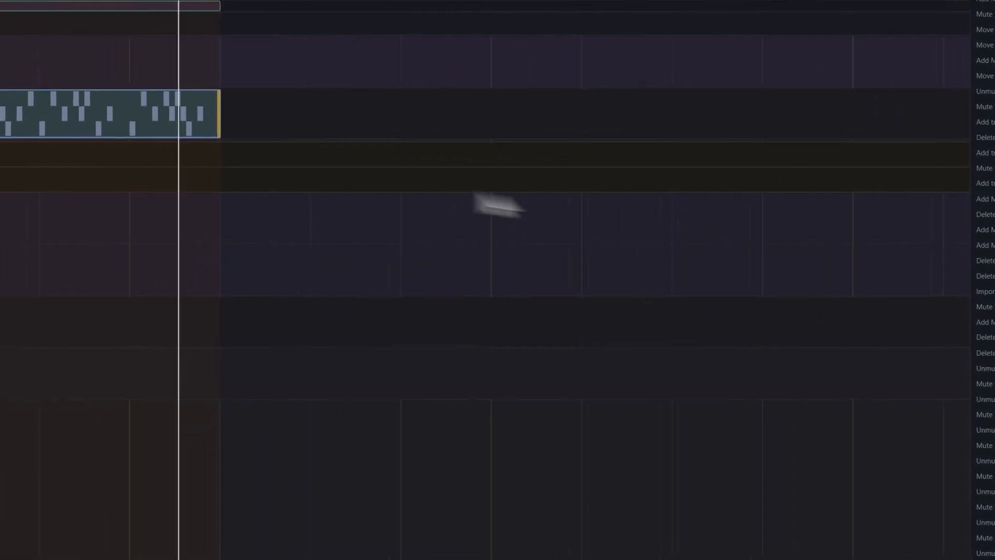
pyautogui.rightClick(358, 166)
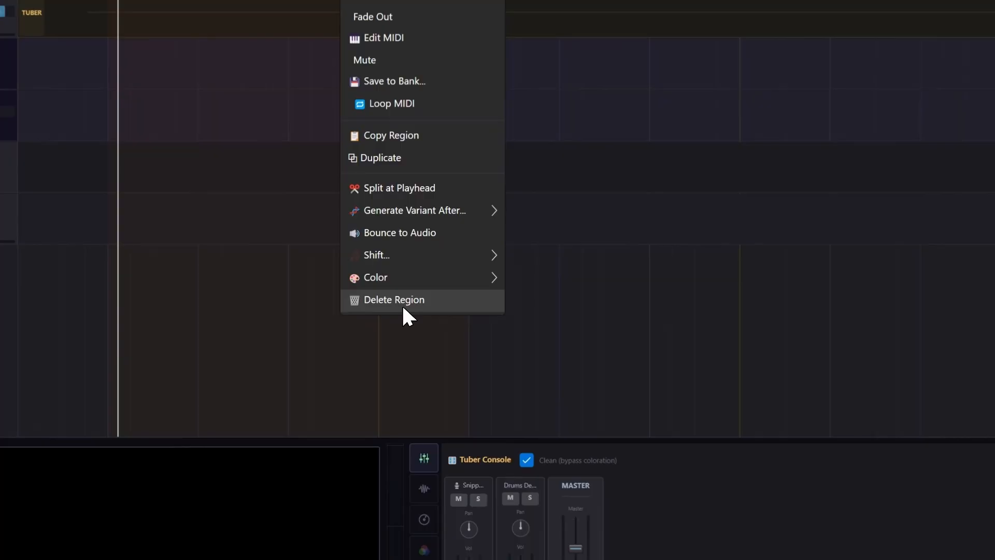
pyautogui.click(402, 302)
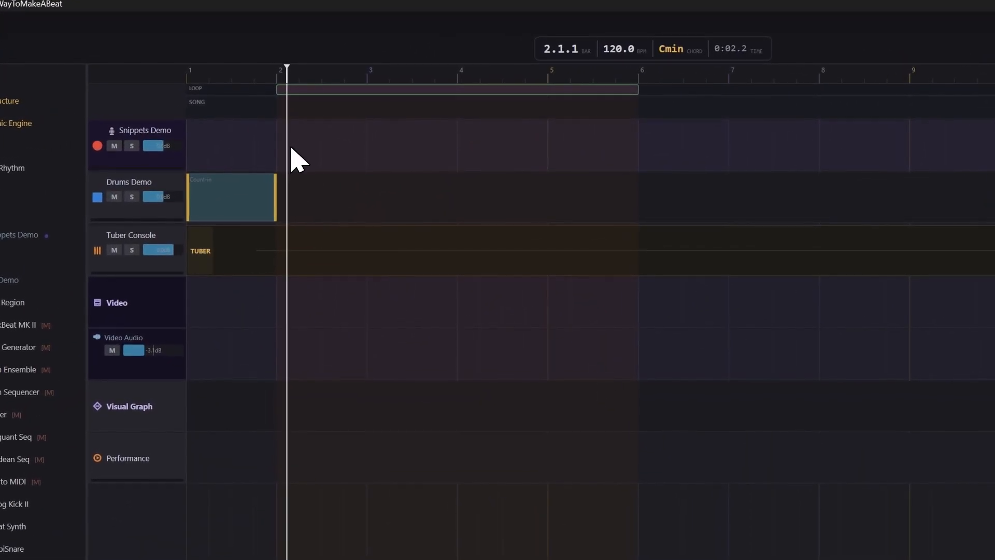
# Step: Add a 16-beat snippet region at bar 2 of the Snippets Demo track, and open it in an enlarged Snippet Arranger
pyautogui.click(311, 148)
pyautogui.doubleClick(309, 158)
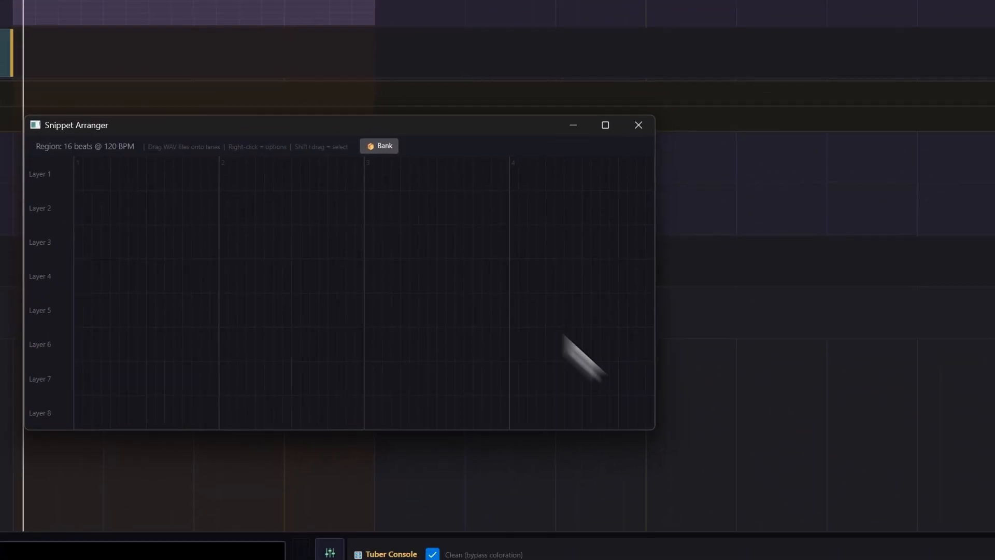
pyautogui.moveTo(654, 429); pyautogui.dragTo(887, 447)
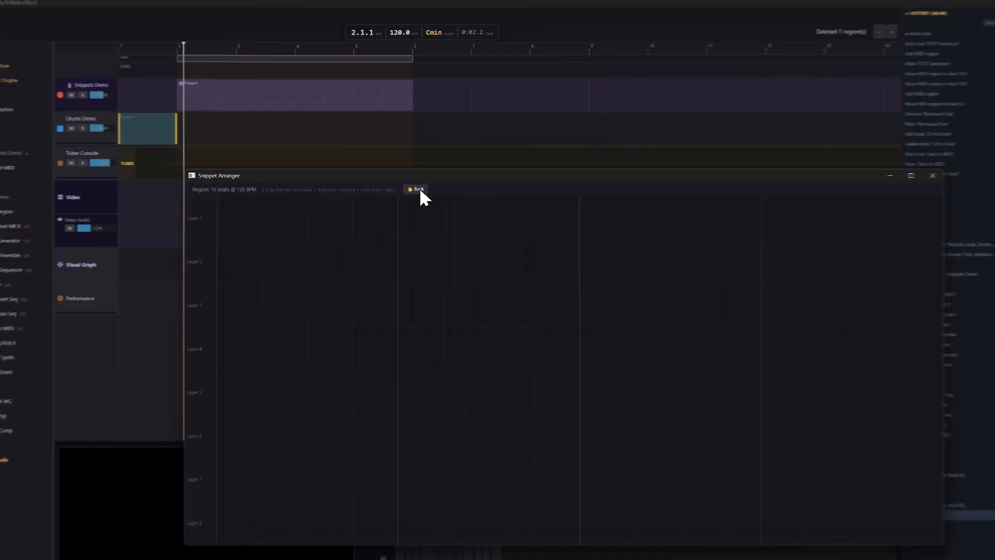
# Step: Load the Musical, Loop, Drums slice 1_01, break1_med_snare and slice 1_02 from the Audio Bank onto Layers 1 to 3
pyautogui.click(420, 190)
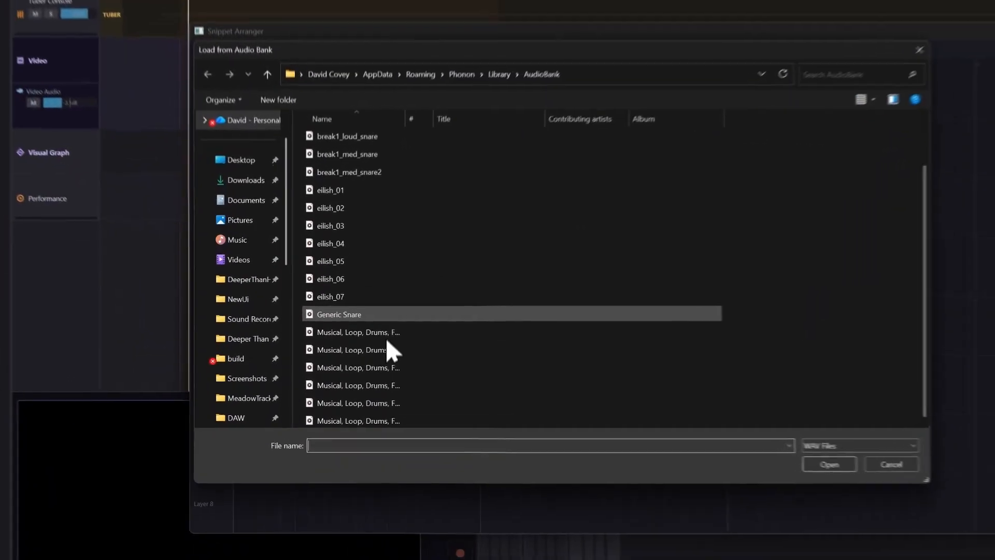
pyautogui.doubleClick(365, 333)
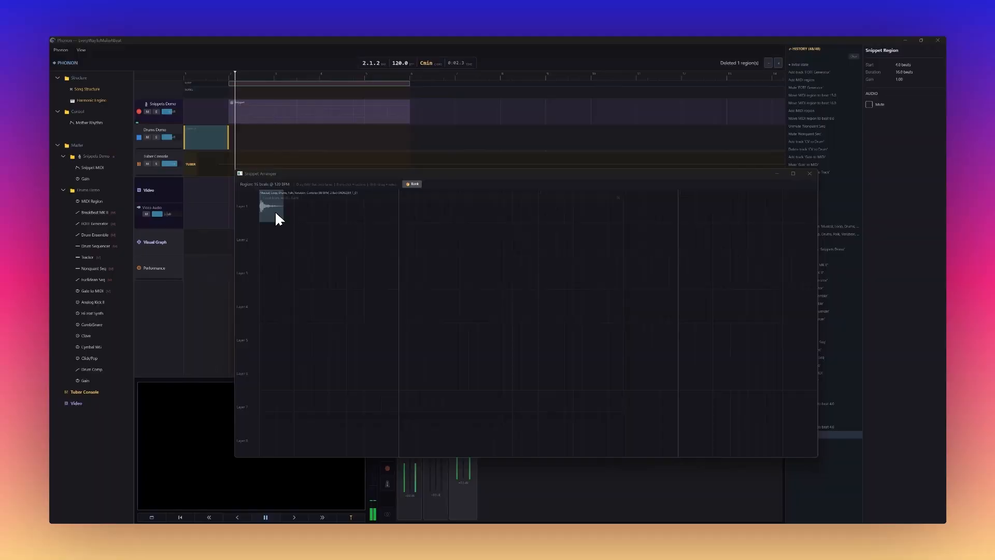
pyautogui.click(275, 213)
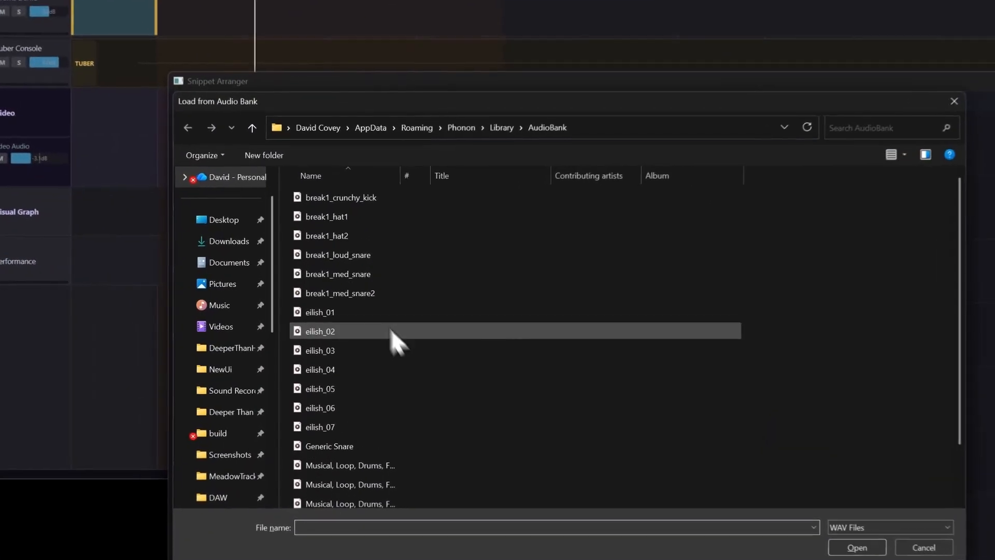
pyautogui.doubleClick(371, 275)
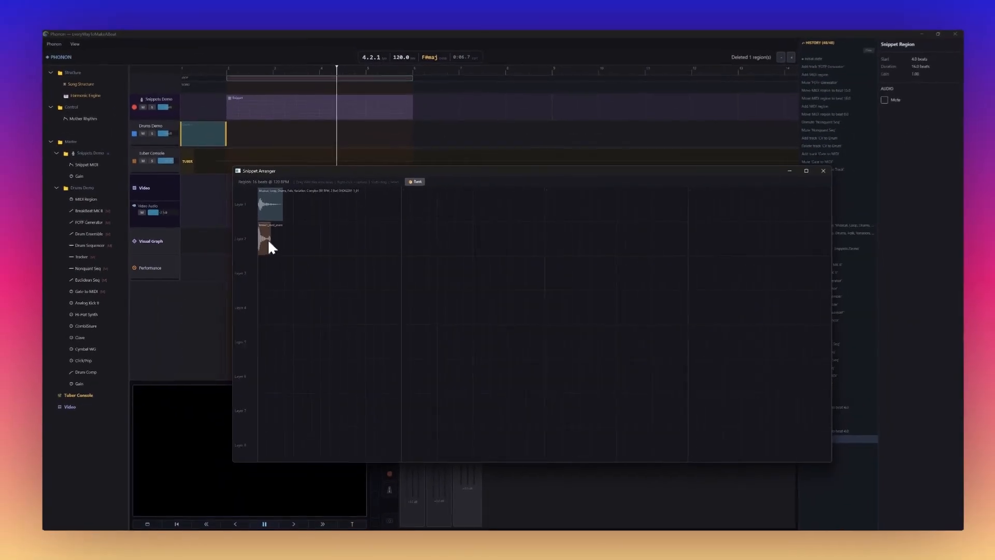
pyautogui.click(265, 226)
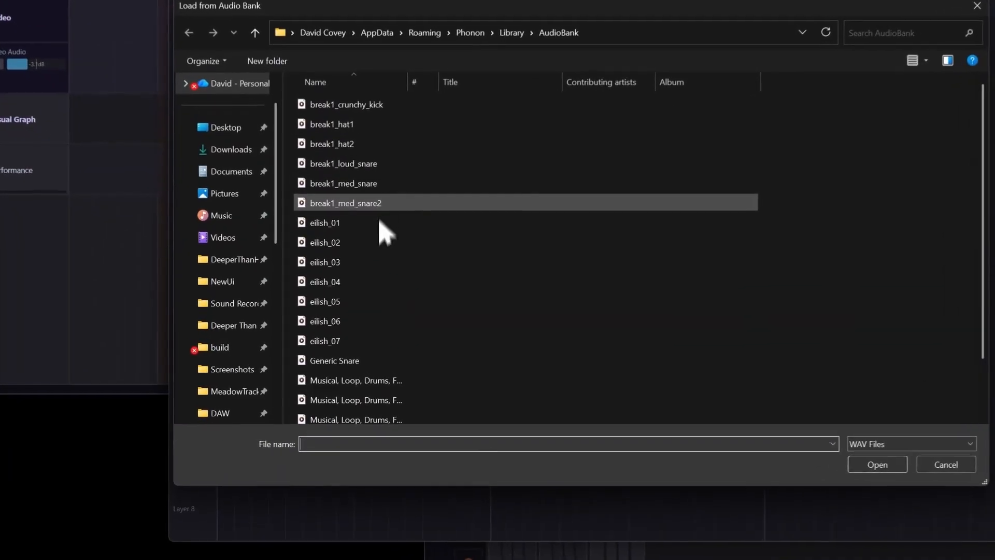
pyautogui.scroll(-1, 369, 290)
pyautogui.click(359, 344)
pyautogui.doubleClick(372, 341)
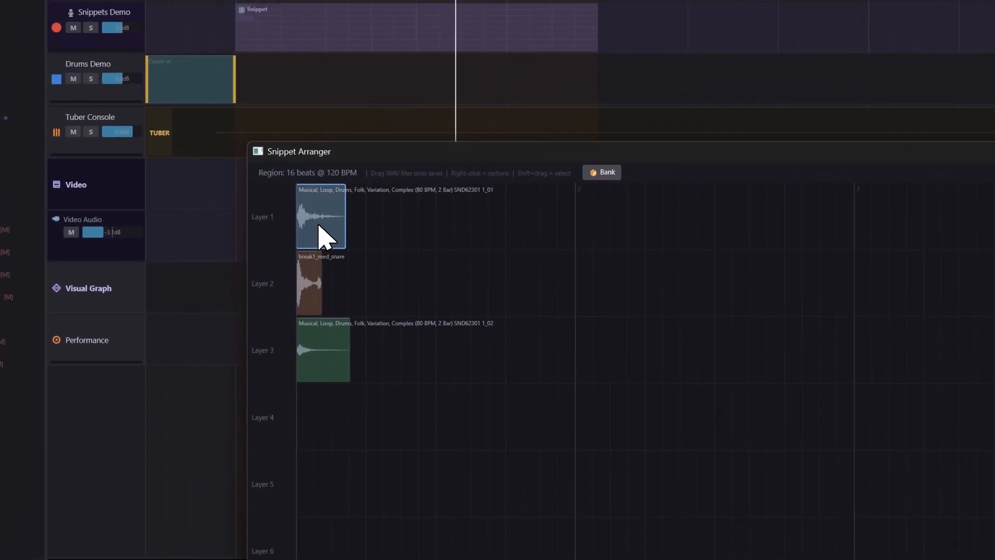
# Step: Duplicate the Layer 1 drum slice so it repeats every two beats across the whole 16-beat region
pyautogui.moveTo(325, 238); pyautogui.dragTo(458, 233)
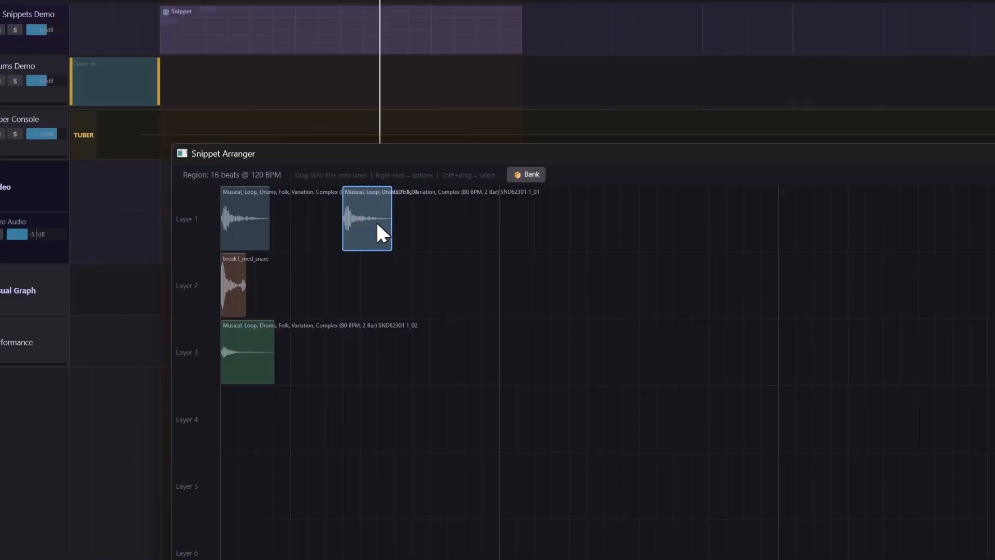
pyautogui.moveTo(376, 224); pyautogui.dragTo(547, 225)
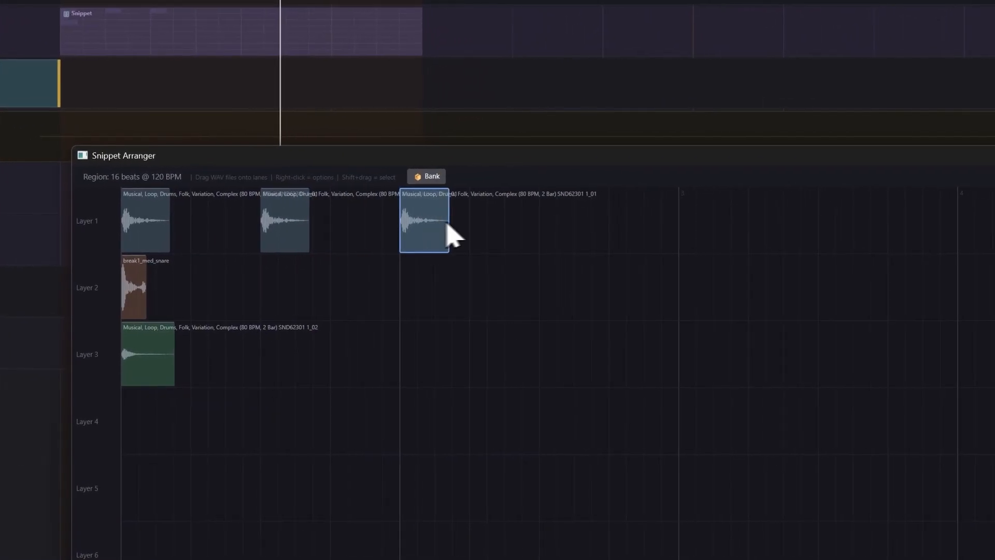
pyautogui.hotkey('ctrl', 'd')
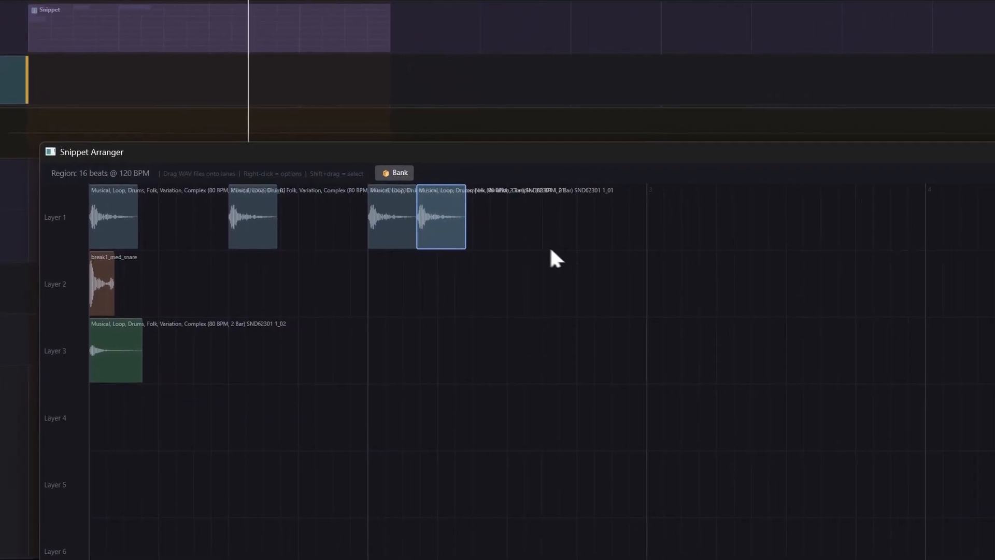
pyautogui.moveTo(473, 236); pyautogui.dragTo(574, 245)
pyautogui.hotkey('ctrl', 'd')
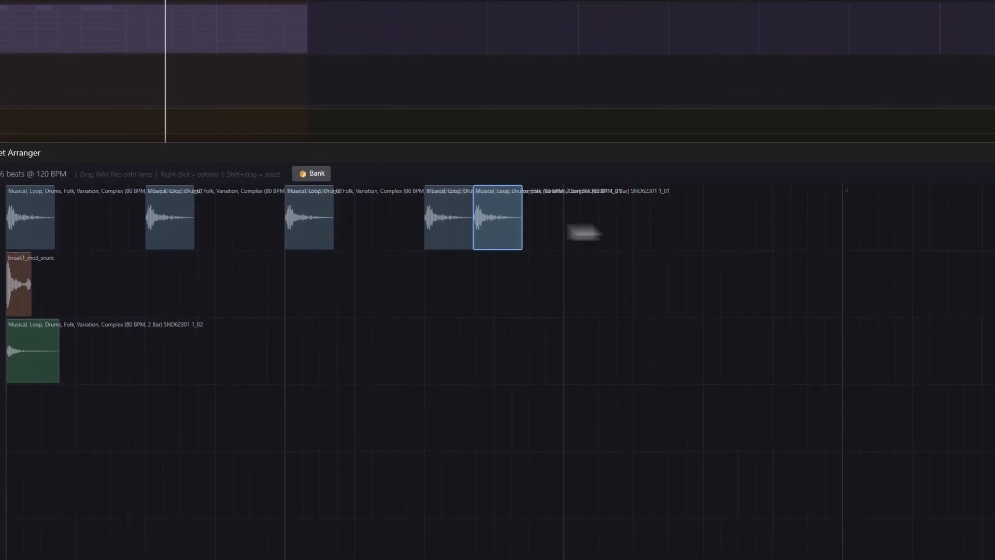
pyautogui.moveTo(517, 220); pyautogui.dragTo(654, 231)
pyautogui.hotkey('ctrl', 'd')
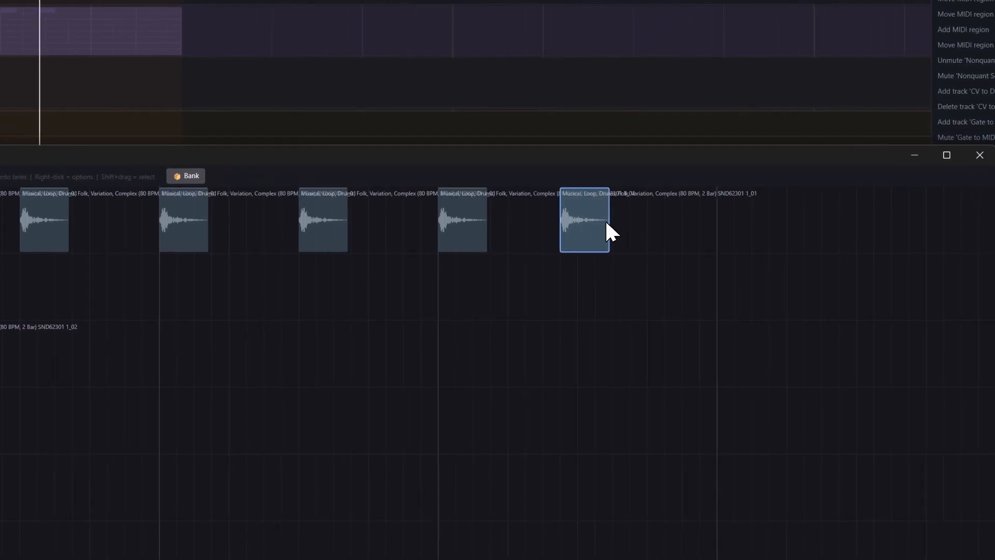
pyautogui.hotkey('ctrl', 'd')
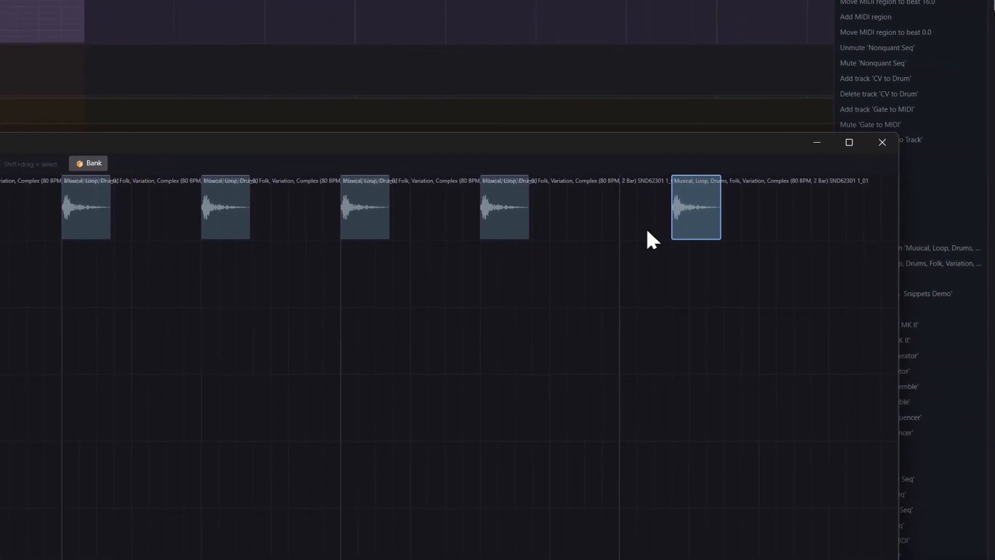
pyautogui.moveTo(648, 228); pyautogui.dragTo(643, 224)
pyautogui.moveTo(642, 225); pyautogui.dragTo(776, 224)
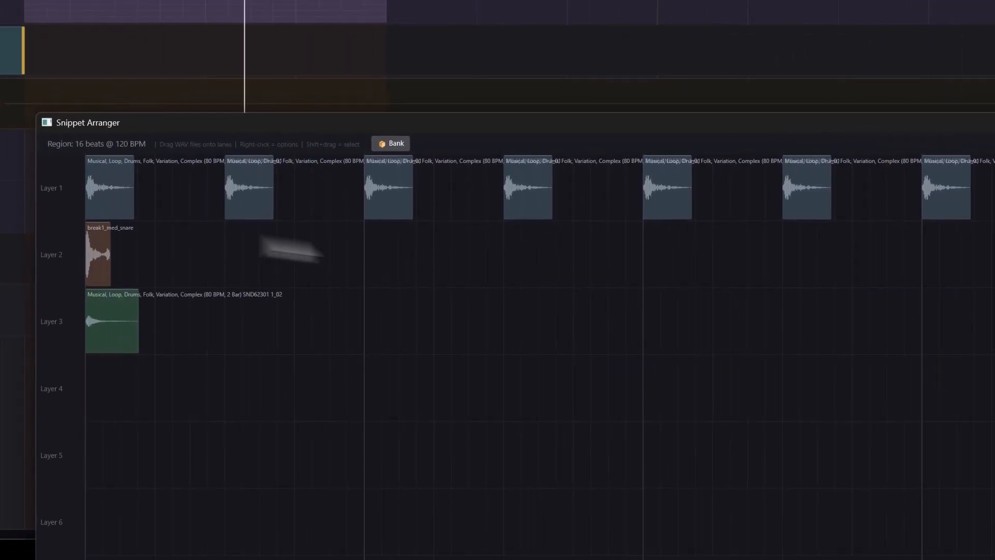
# Step: Move break1_med_snare on Layer 2 to beat 3, and duplicate it onto the third beat of every bar
pyautogui.moveTo(326, 253); pyautogui.dragTo(414, 253)
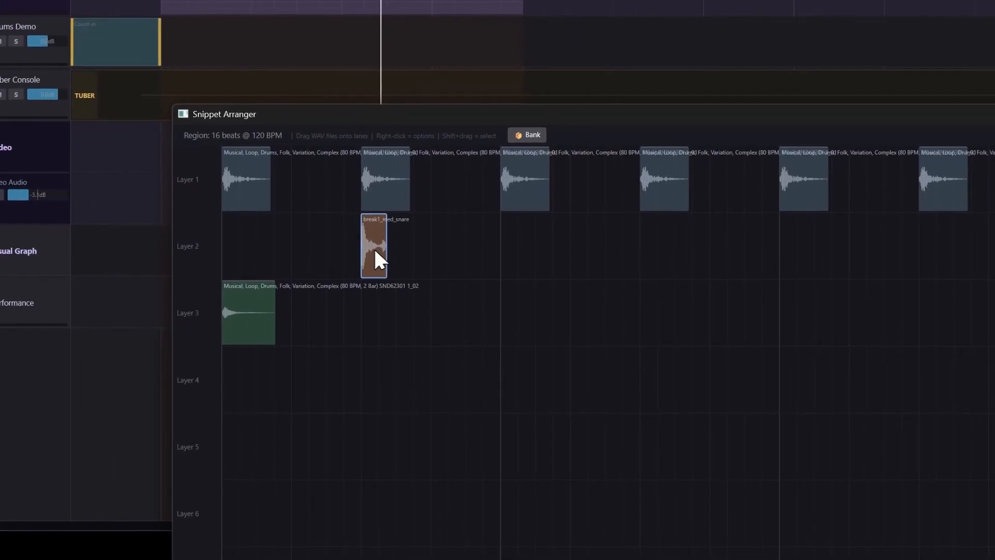
pyautogui.hotkey('ctrl', 'v')
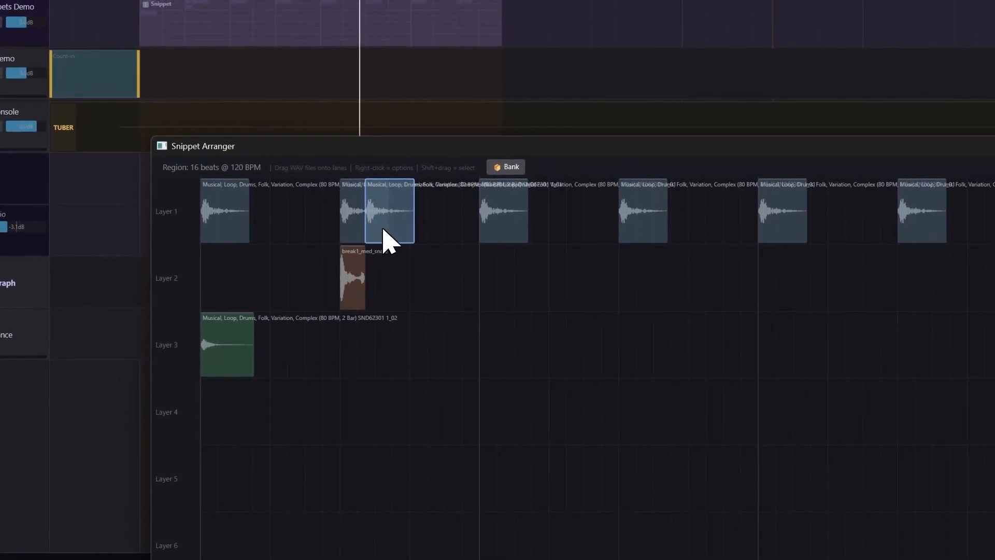
pyautogui.click(359, 263)
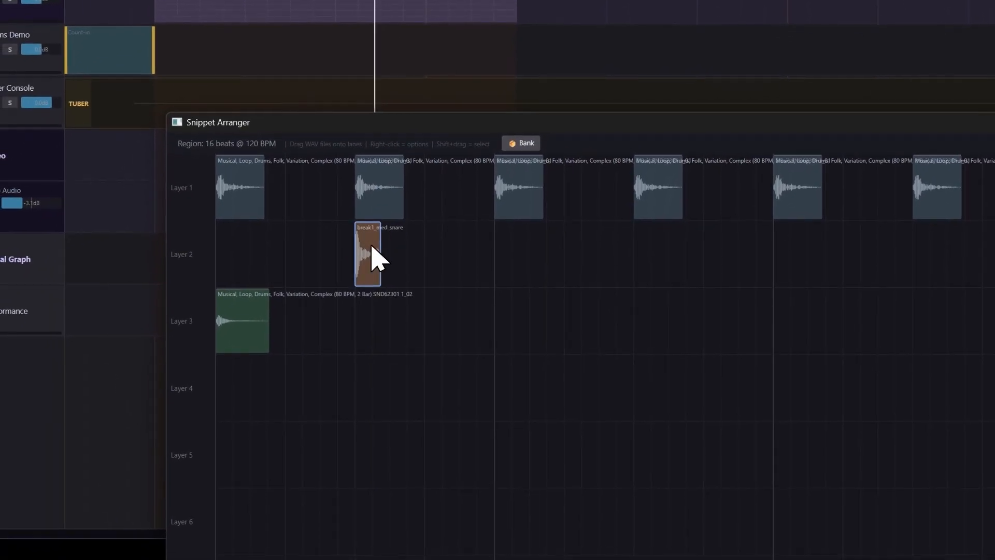
pyautogui.hotkey('ctrl', 'd')
pyautogui.moveTo(387, 253); pyautogui.dragTo(648, 242)
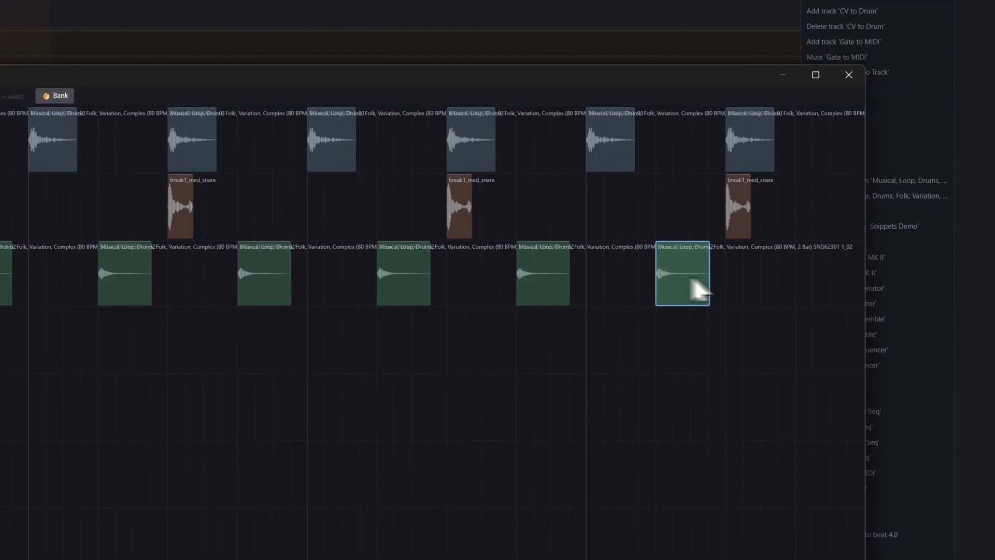
# Step: Repeat the Layer 3 drum slice on beats 2 and 4 of every bar through the end of the region
pyautogui.hotkey('ctrl', 'd')
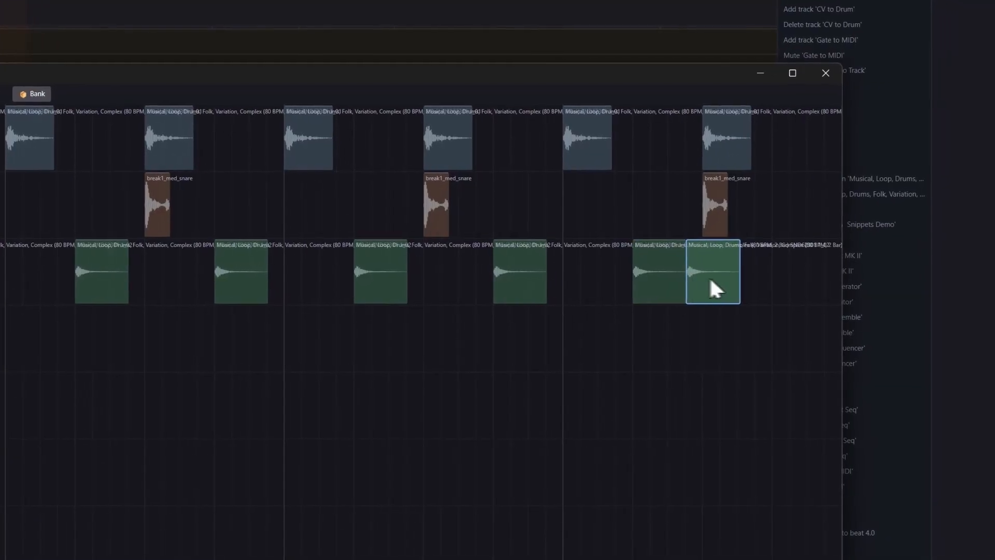
pyautogui.moveTo(708, 275); pyautogui.dragTo(773, 278)
pyautogui.press('space')
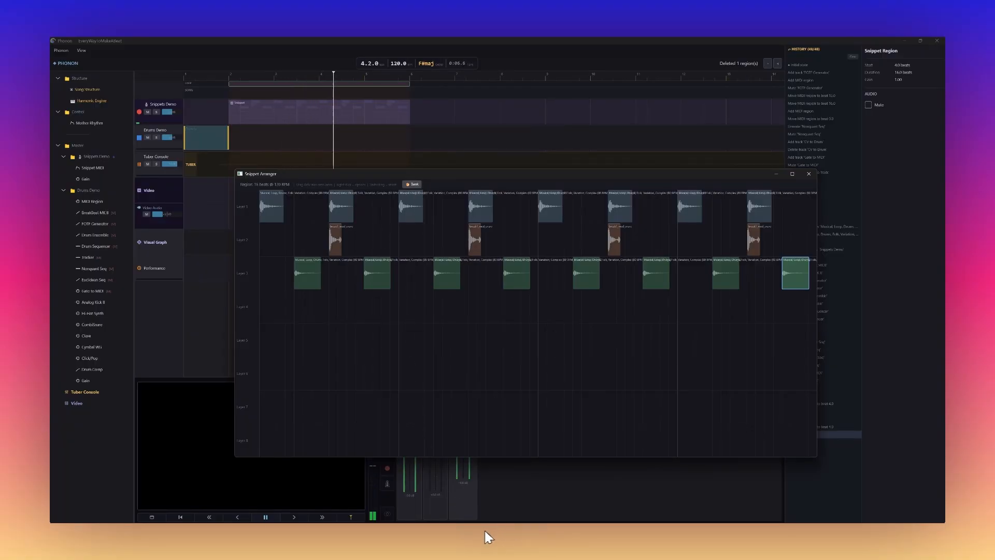
# Step: Switch to the Music folder in File Explorer and add the 808 Kick sample at the start of Layer 4
pyautogui.moveTo(484, 535)
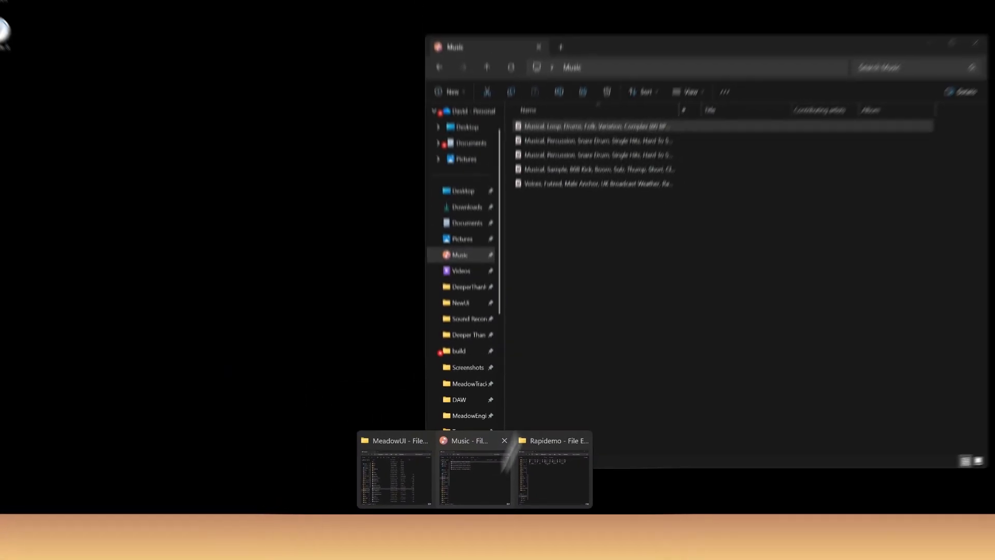
pyautogui.click(494, 469)
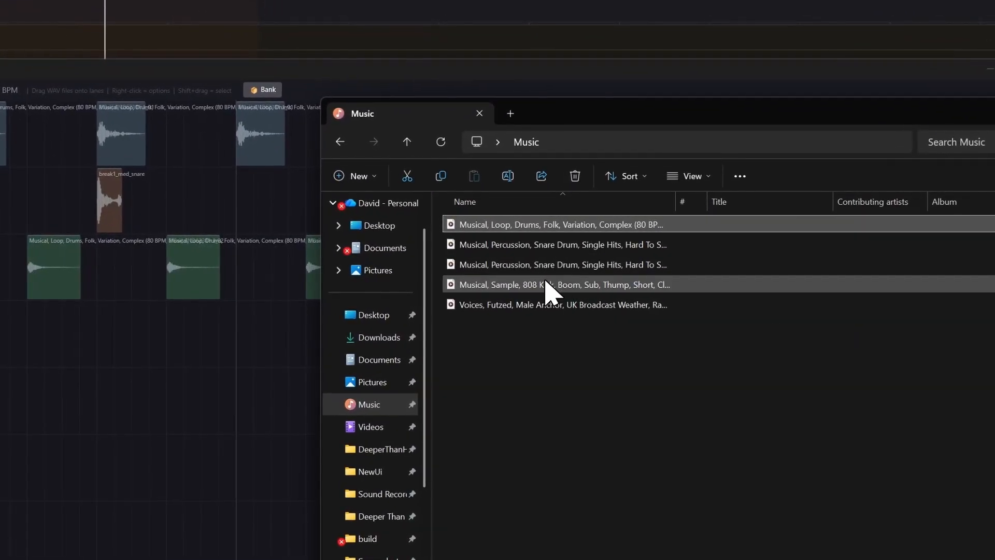
pyautogui.moveTo(544, 283); pyautogui.dragTo(318, 306)
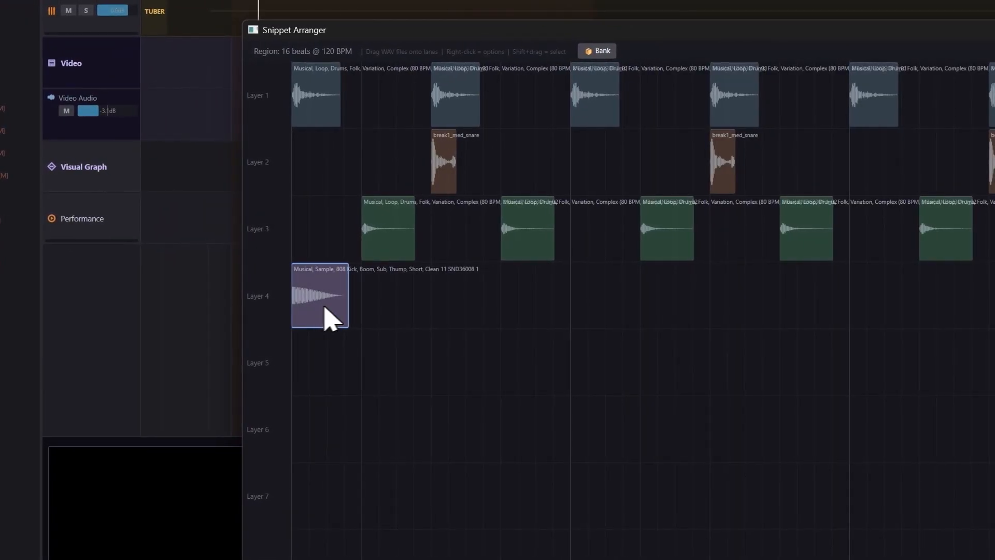
# Step: Duplicate the 808 Kick snippet on Layer 4 so one falls at the start of each of the four bars
pyautogui.moveTo(328, 305); pyautogui.dragTo(603, 317)
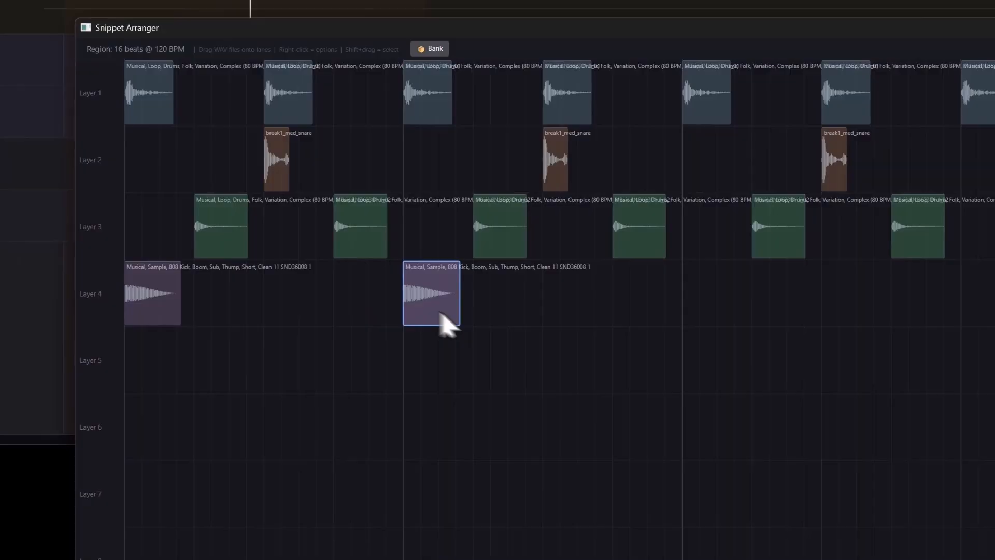
pyautogui.hotkey('ctrl', 'd')
pyautogui.moveTo(486, 313); pyautogui.dragTo(809, 321)
pyautogui.hotkey('ctrl', 'd')
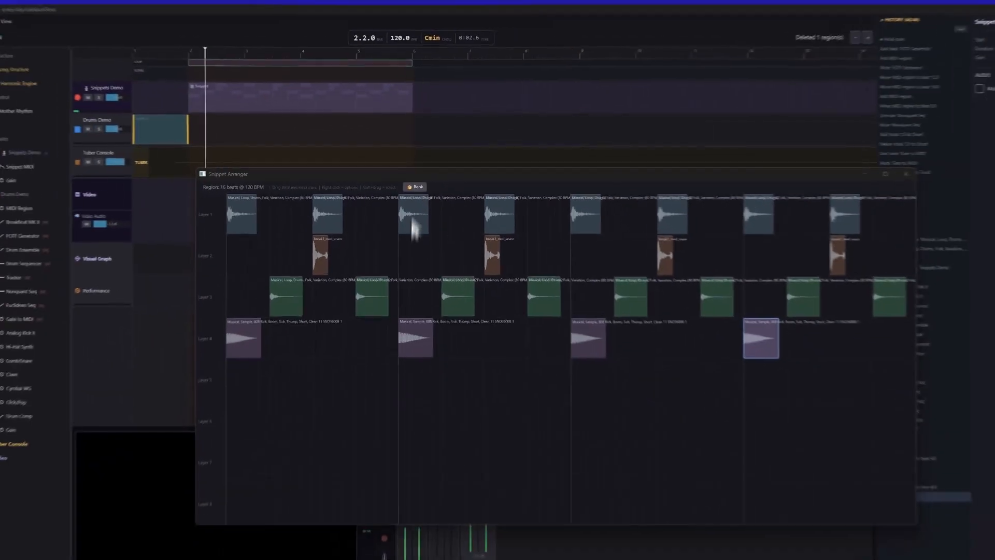
# Step: Load break1_hat1 from the Audio Bank, move it to Layer 5, and repeat it on the off-beats across the region
pyautogui.click(422, 190)
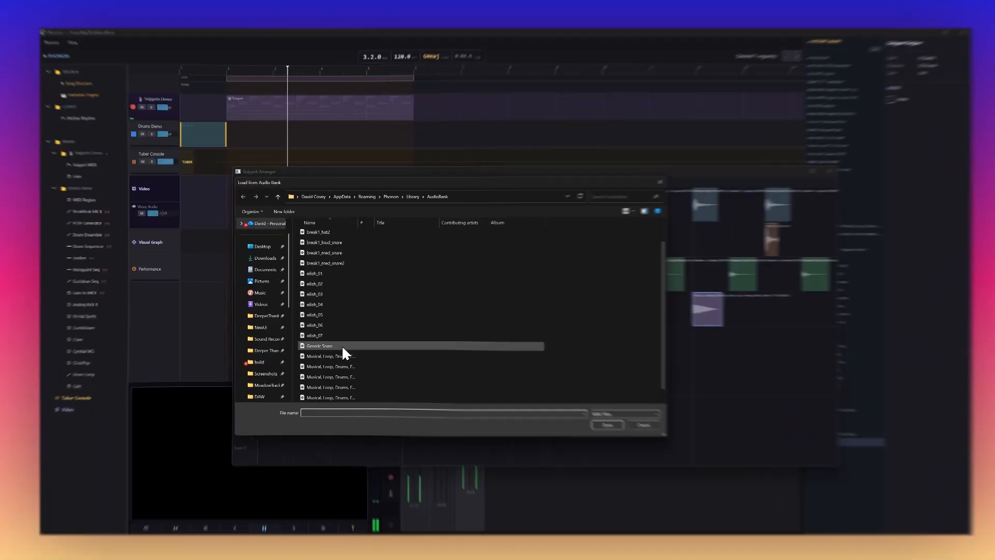
pyautogui.scroll(1, 347, 352)
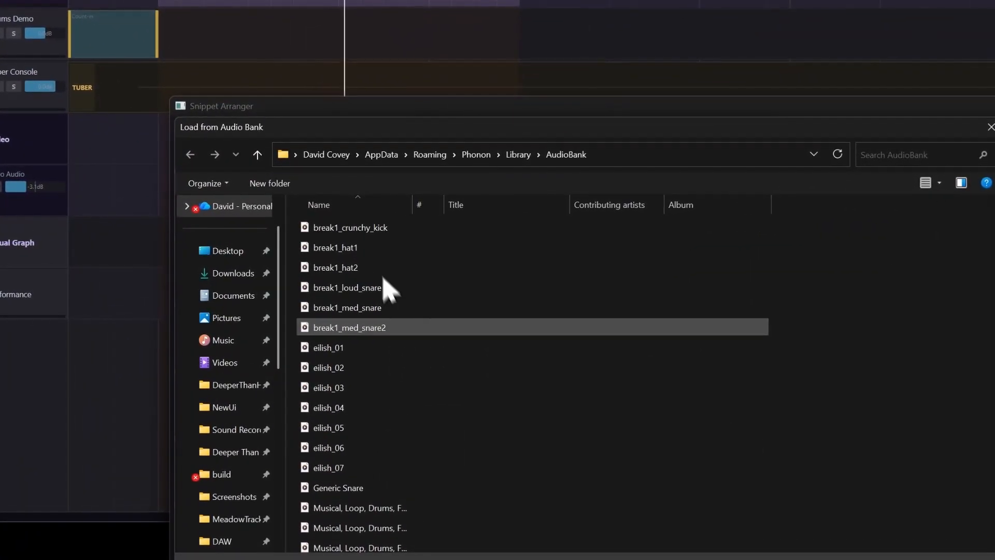
pyautogui.doubleClick(366, 250)
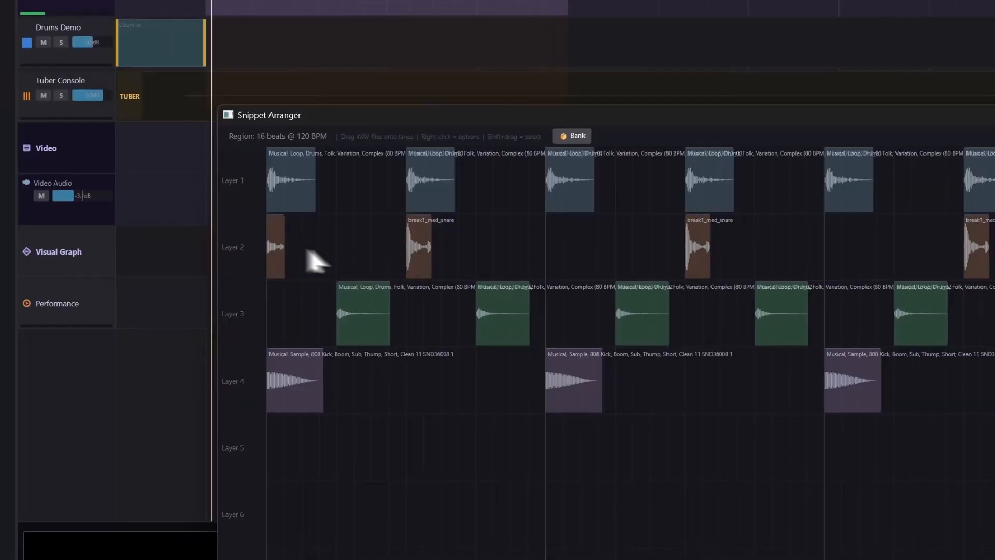
pyautogui.moveTo(275, 248); pyautogui.dragTo(317, 371)
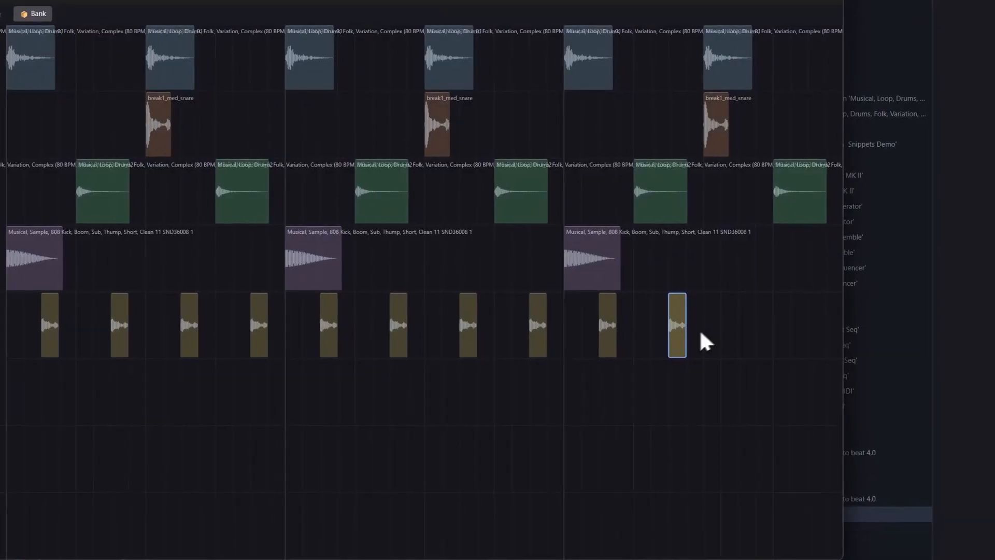
pyautogui.moveTo(698, 333); pyautogui.dragTo(741, 333)
pyautogui.hotkey('ctrl', 'd')
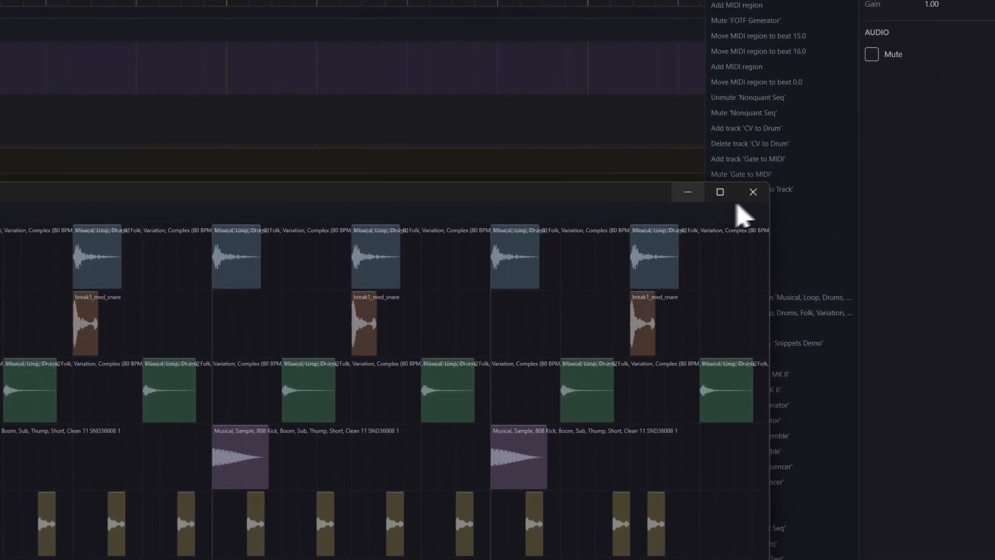
# Step: Close the Snippet Arranger and stop playback of the arranged beat
pyautogui.click(753, 192)
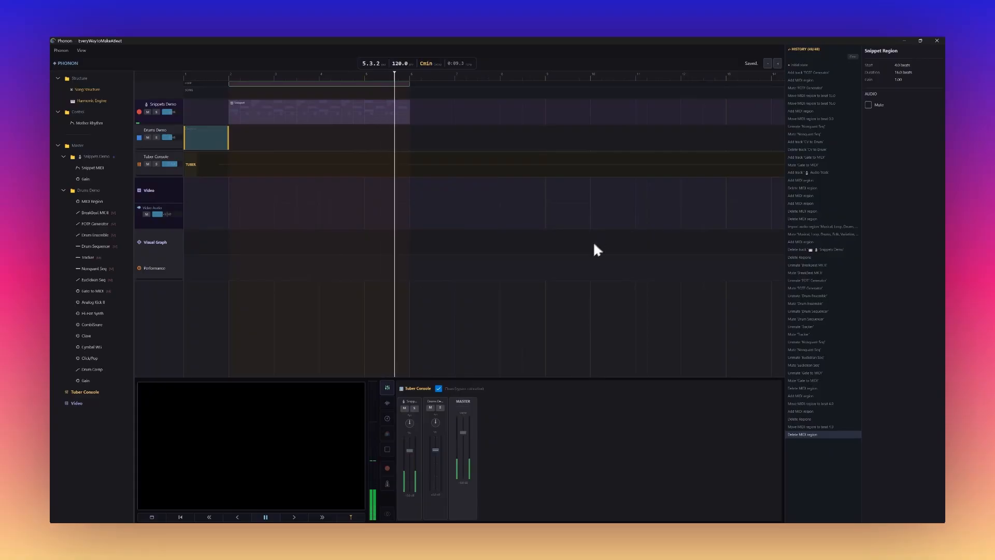
pyautogui.press('space')
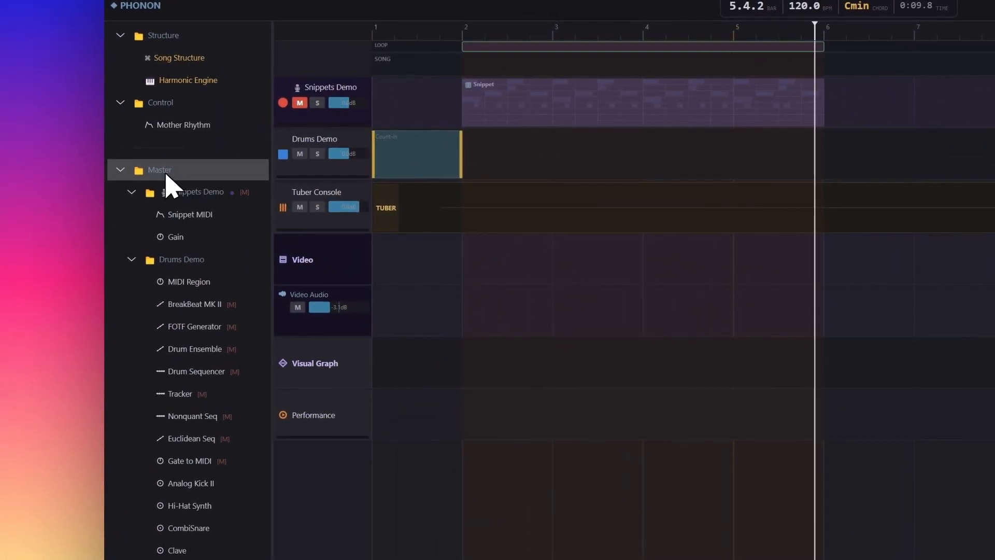
# Step: Add an audio track under Master, and place the Musical, Loop, Drums, Folk file from File Explorer's Music folder on it at bar 2
pyautogui.rightClick(163, 173)
pyautogui.click(203, 234)
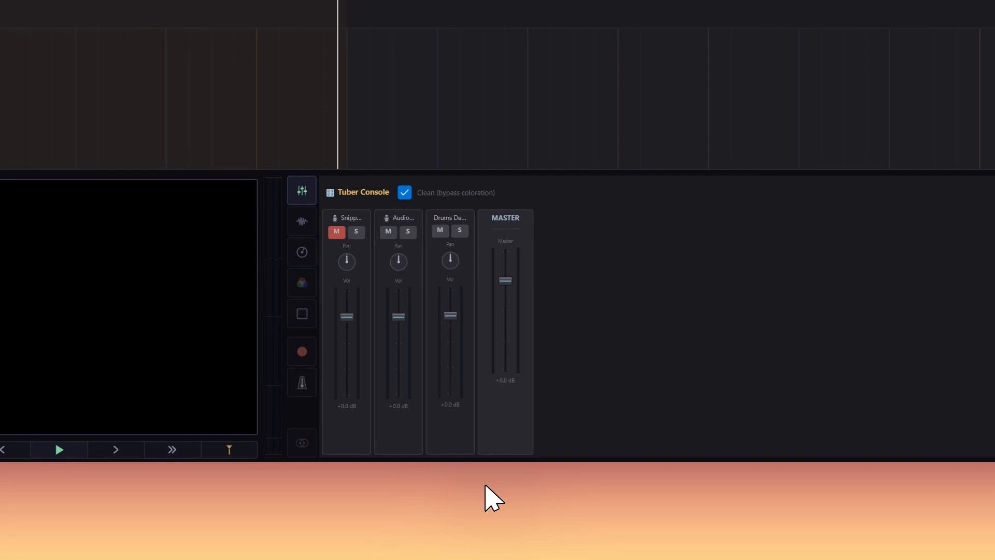
pyautogui.moveTo(484, 492)
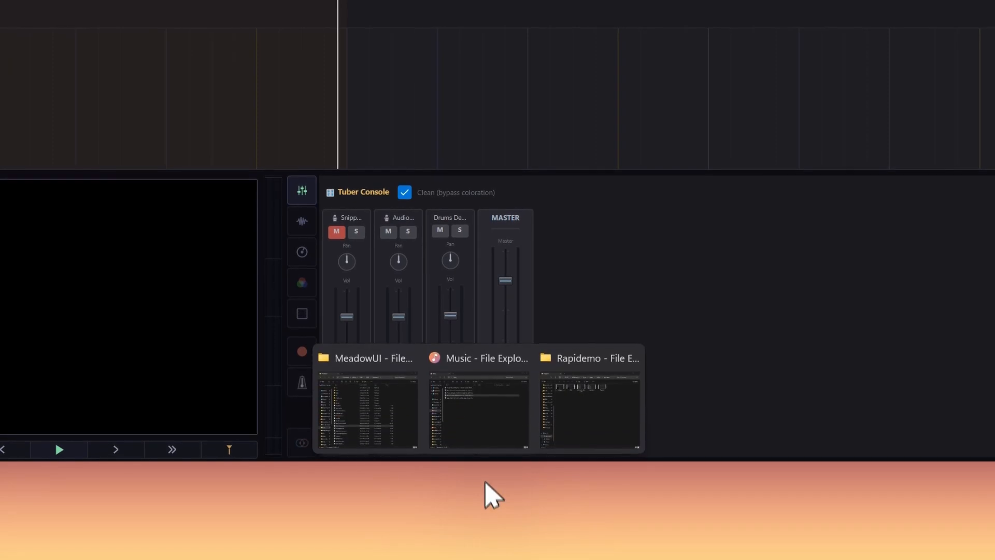
pyautogui.click(482, 433)
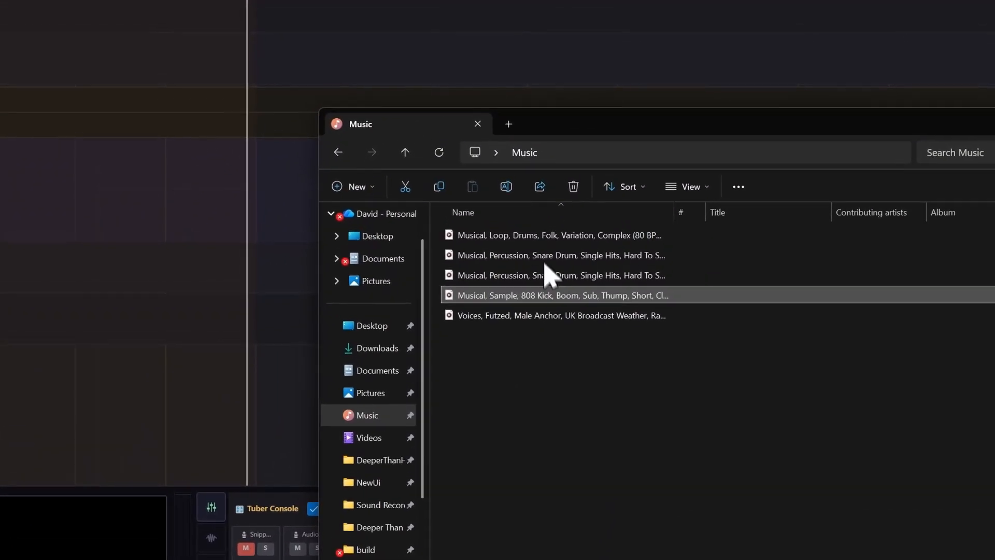
pyautogui.moveTo(527, 227); pyautogui.dragTo(0, 19)
pyautogui.moveTo(259, 165)
pyautogui.mouseDown()
pyautogui.moveTo(244, 132)
pyautogui.moveTo(248, 165)
pyautogui.mouseUp()
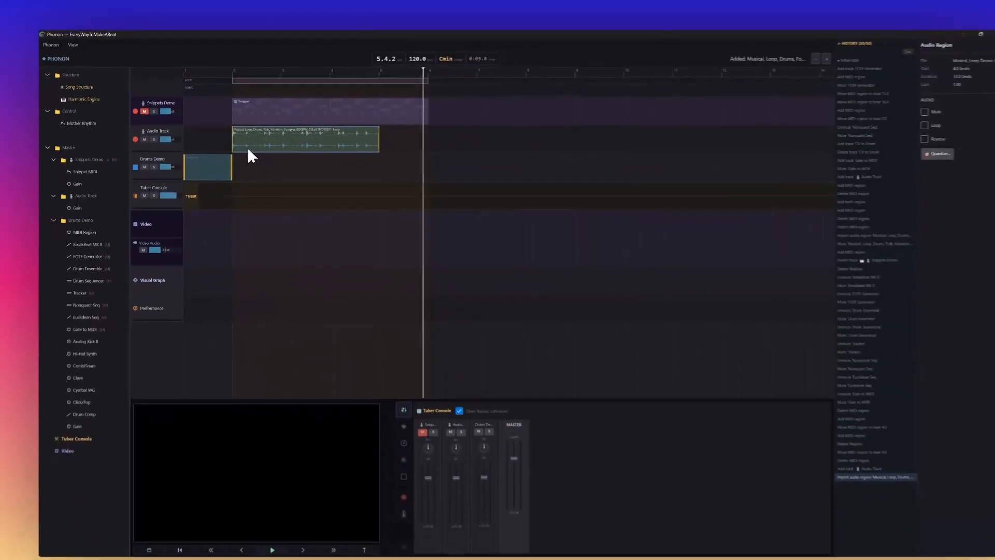
# Step: Convert the Musical, Loop, Drums, Folk region to a Multi Sampler, and mute the original audio region
pyautogui.press('space')
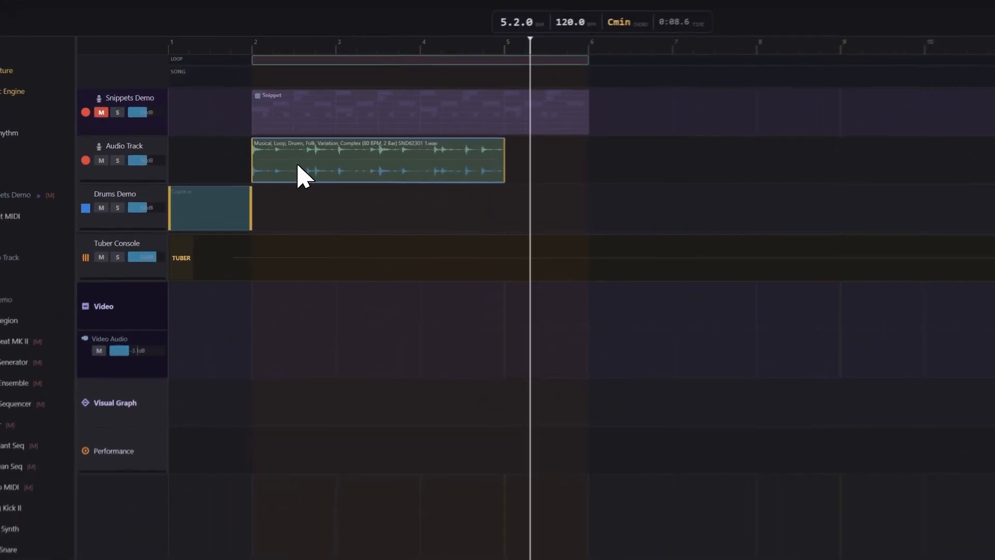
pyautogui.rightClick(294, 164)
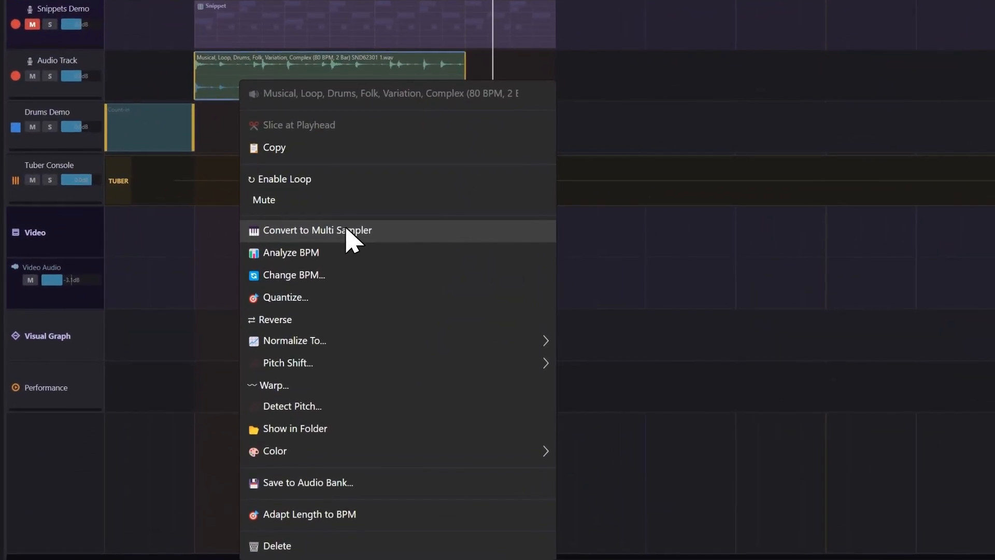
pyautogui.click(346, 233)
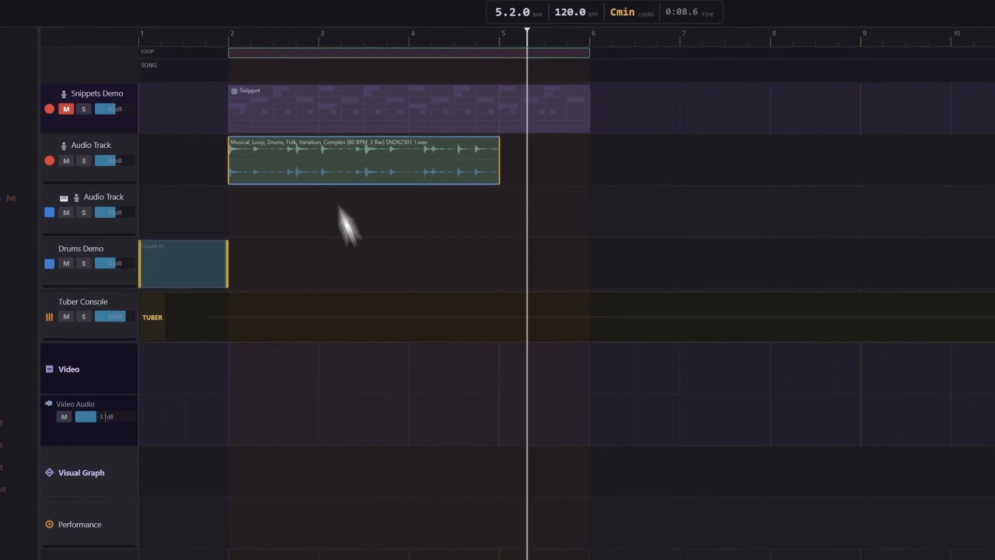
pyautogui.rightClick(320, 160)
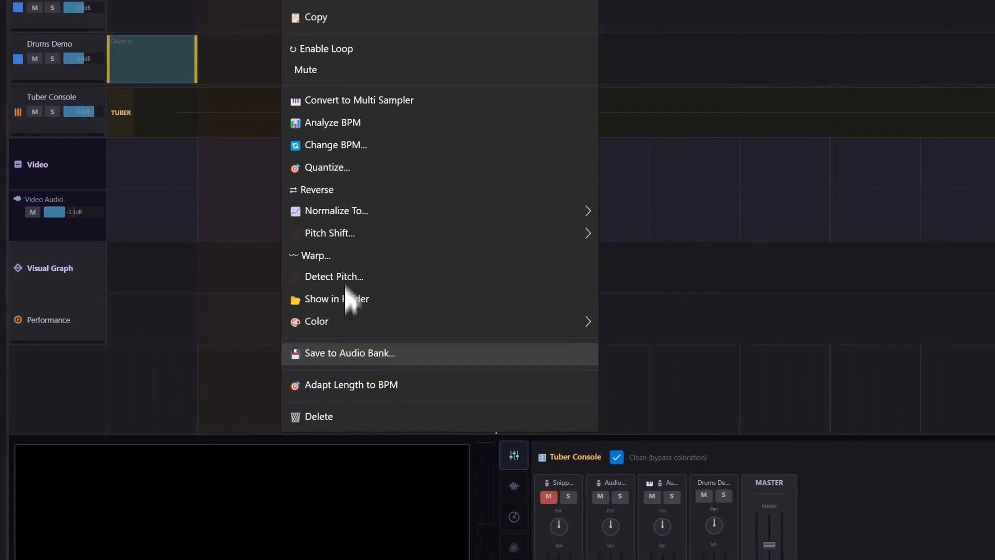
pyautogui.click(340, 74)
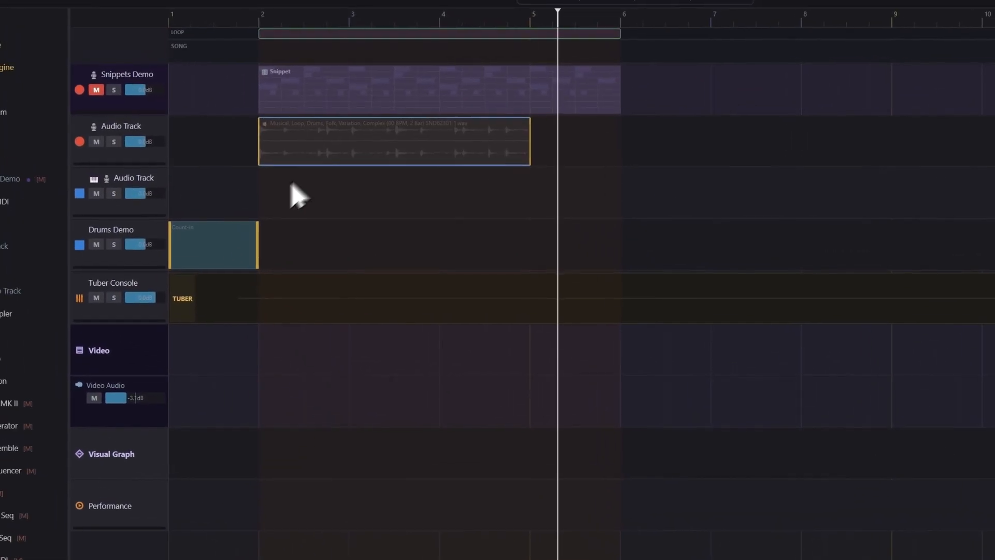
# Step: Add a MIDI region at bar 2 on the Multi Sampler track, and loop it through to bar 6
pyautogui.rightClick(291, 197)
pyautogui.click(294, 199)
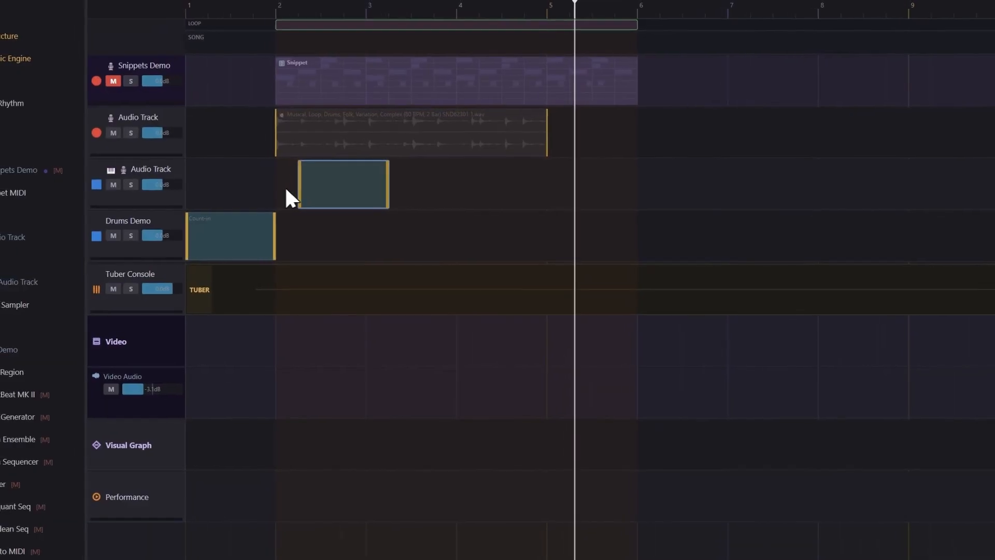
pyautogui.rightClick(332, 189)
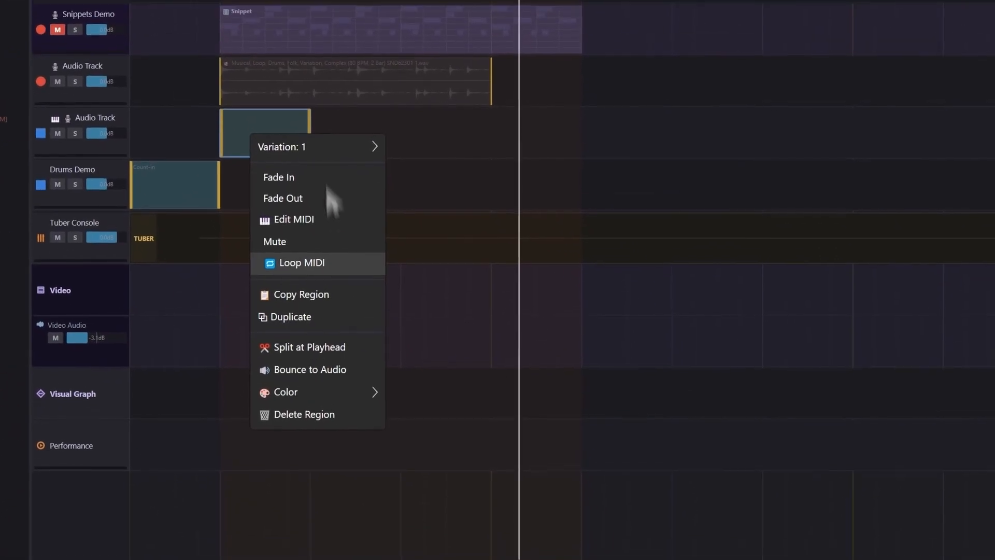
pyautogui.click(302, 263)
pyautogui.moveTo(309, 139); pyautogui.dragTo(581, 143)
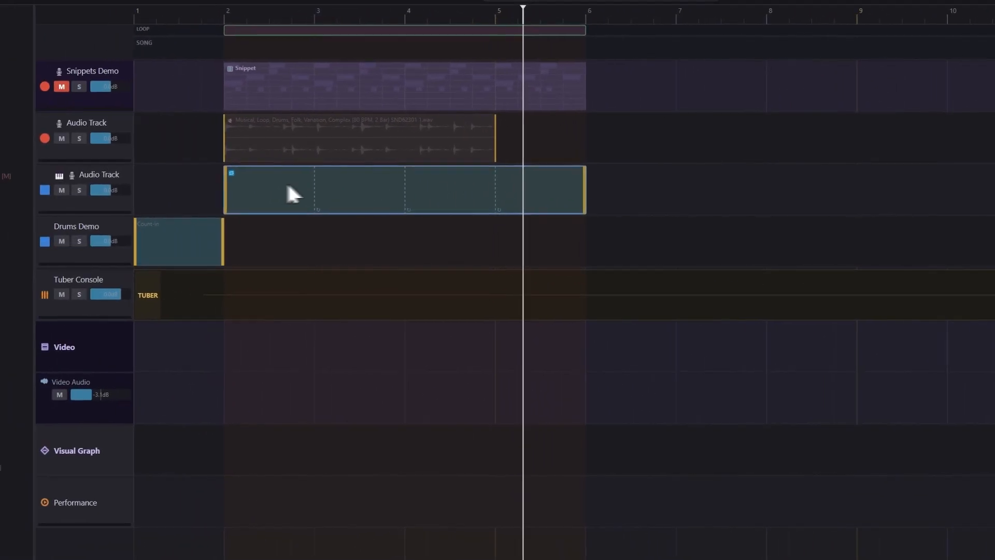
# Step: Write an eight-note slice pattern in the looped sampler region's Piano Roll, and close the Multi Sampler editor
pyautogui.doubleClick(288, 186)
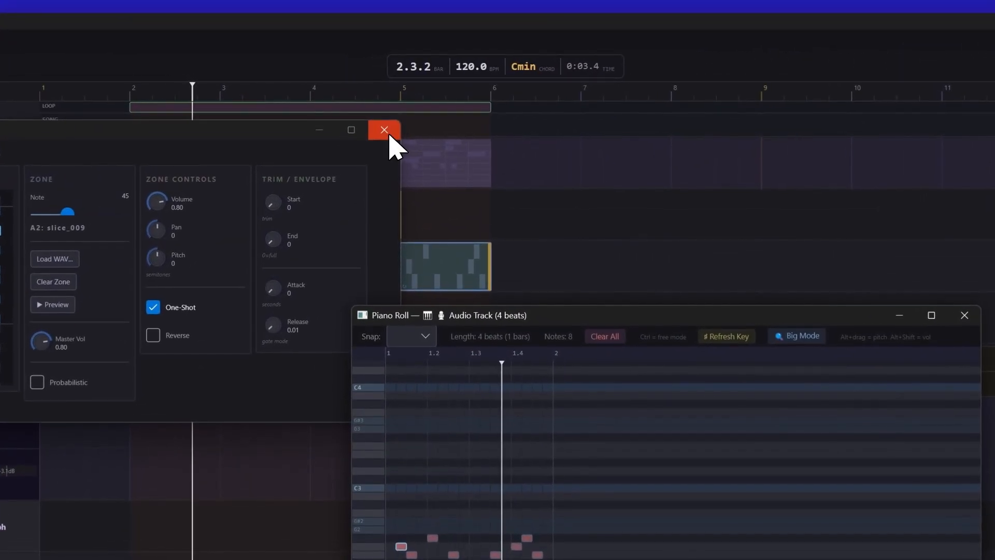
pyautogui.click(388, 135)
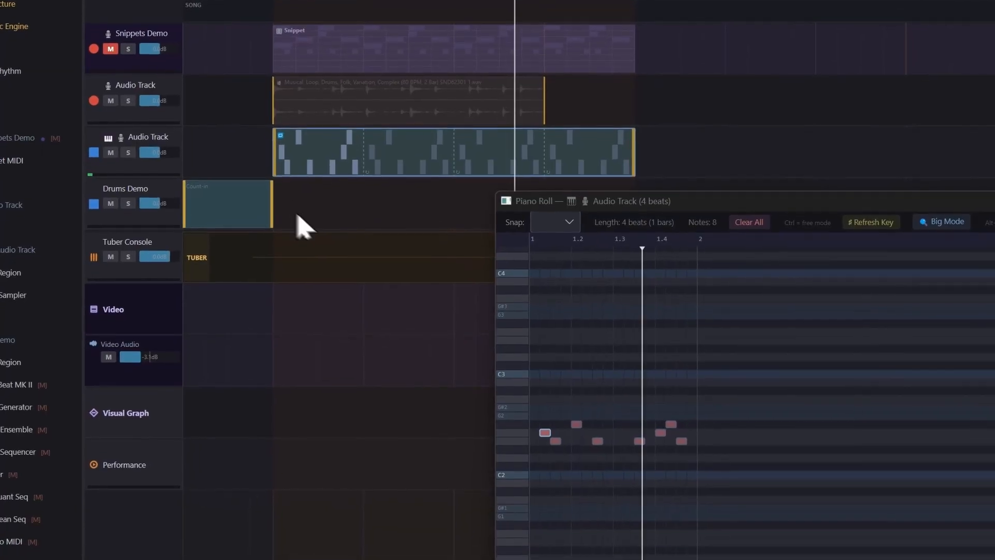
# Step: Add a MIDI region at bar 2 on the Drums Demo track, and loop it through to bar 6
pyautogui.rightClick(303, 321)
pyautogui.click(305, 219)
pyautogui.rightClick(305, 222)
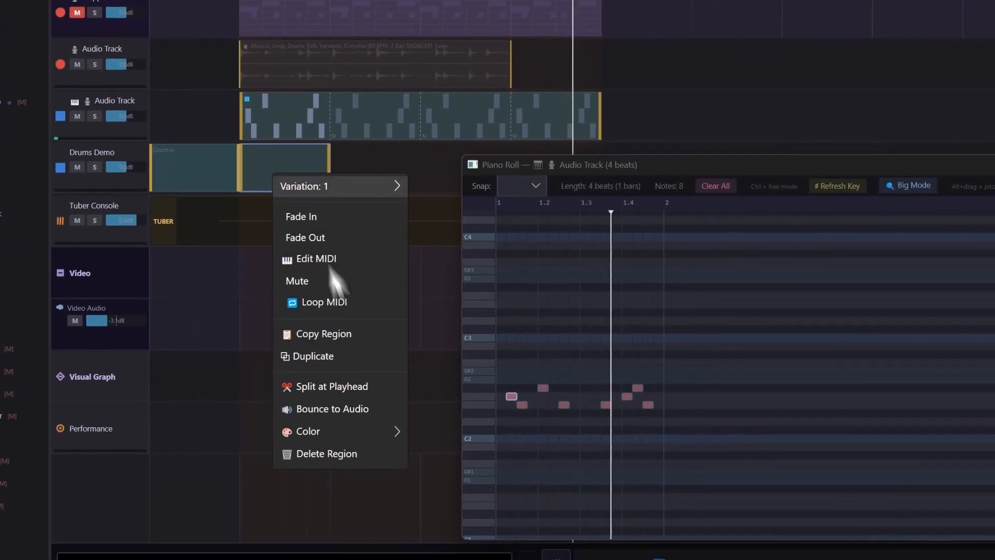
pyautogui.click(383, 292)
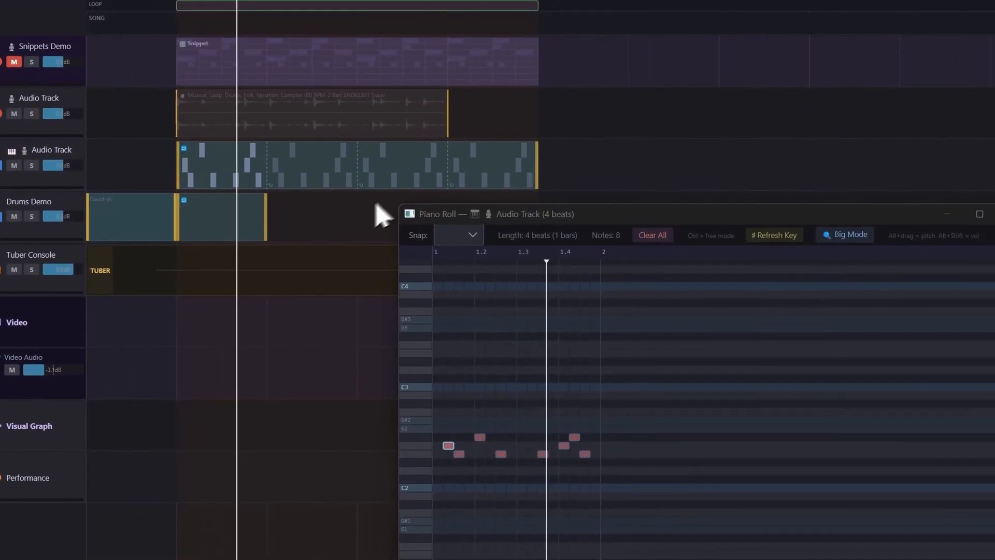
pyautogui.moveTo(356, 209); pyautogui.dragTo(575, 210)
# Step: Place notes on beats 1 and 3 of the looped Drums Demo region in the Piano Roll, and save the project
pyautogui.doubleClick(266, 216)
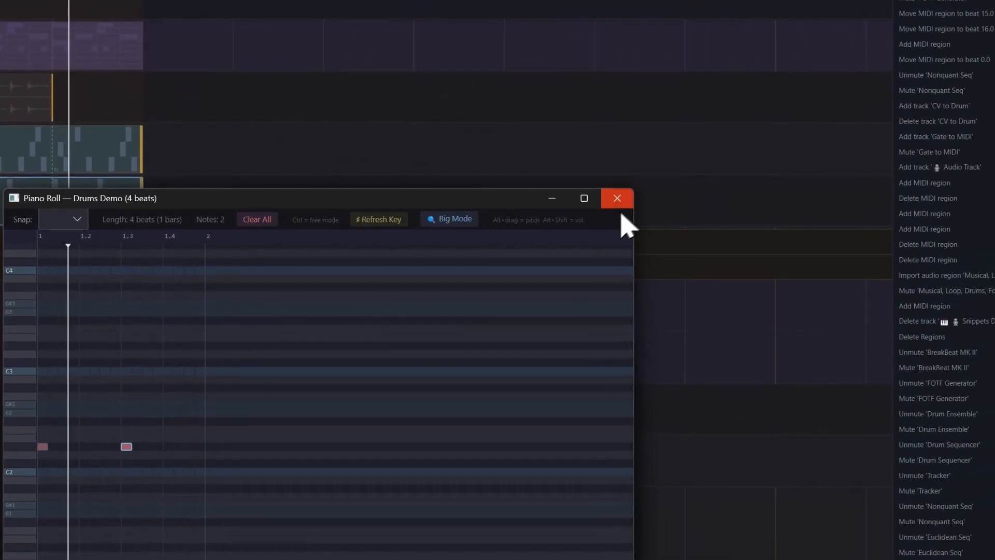
pyautogui.click(617, 199)
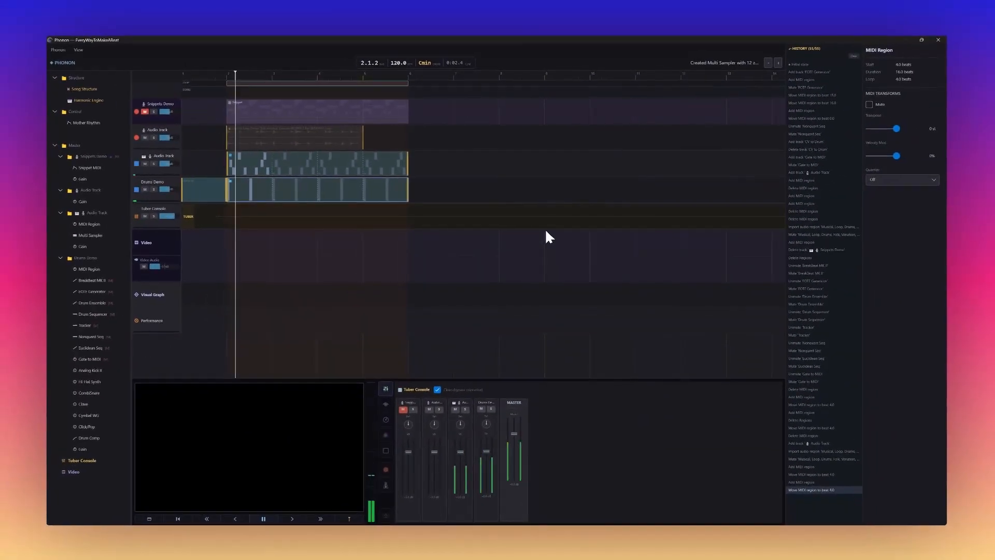
pyautogui.hotkey('ctrl', 's')
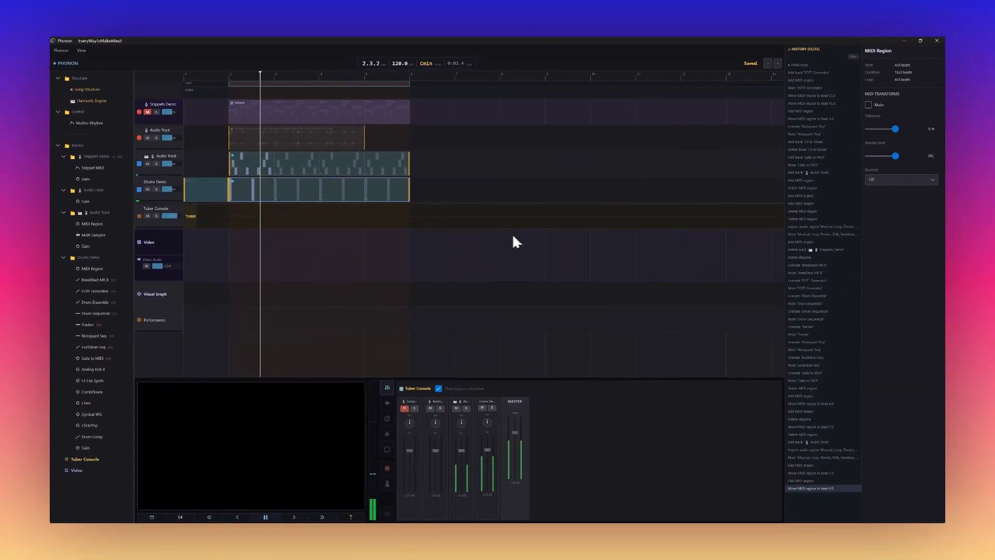